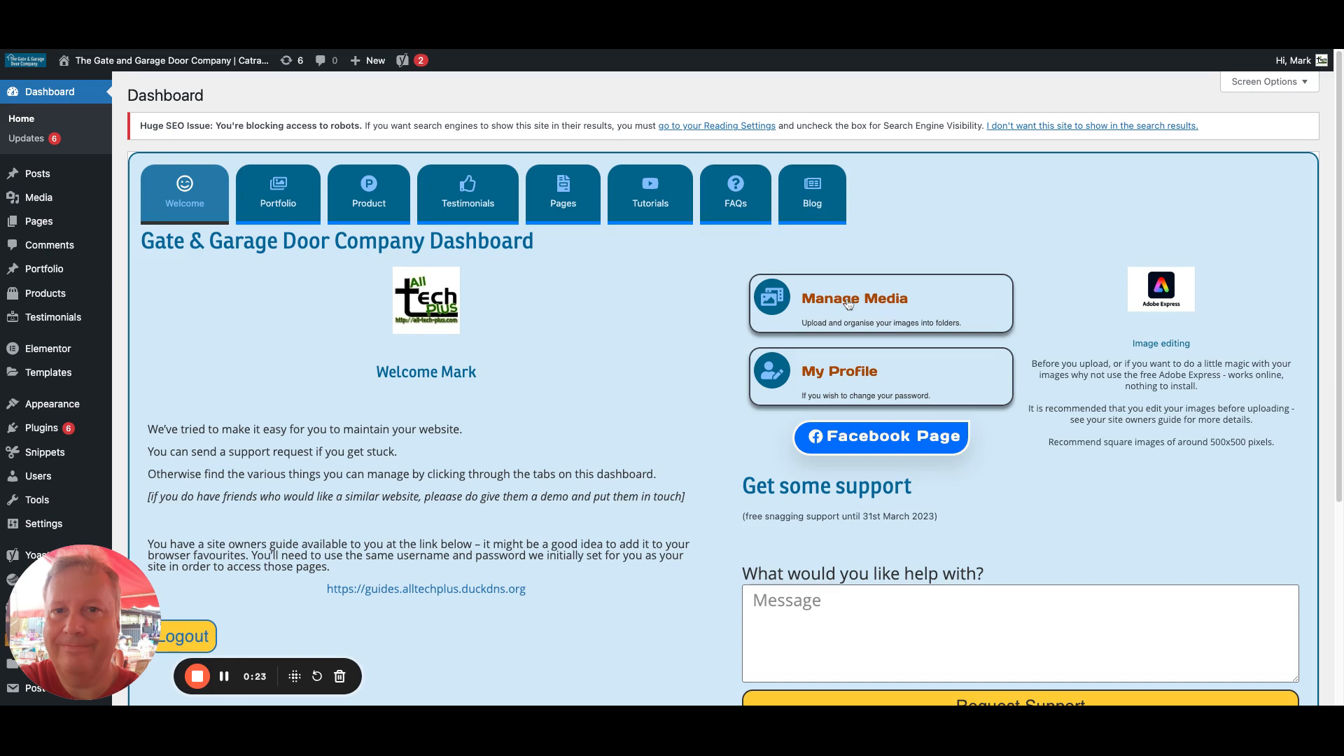
# Bring up the Media menu from the dashboard's left sidebar.
pyautogui.moveTo(27, 201)
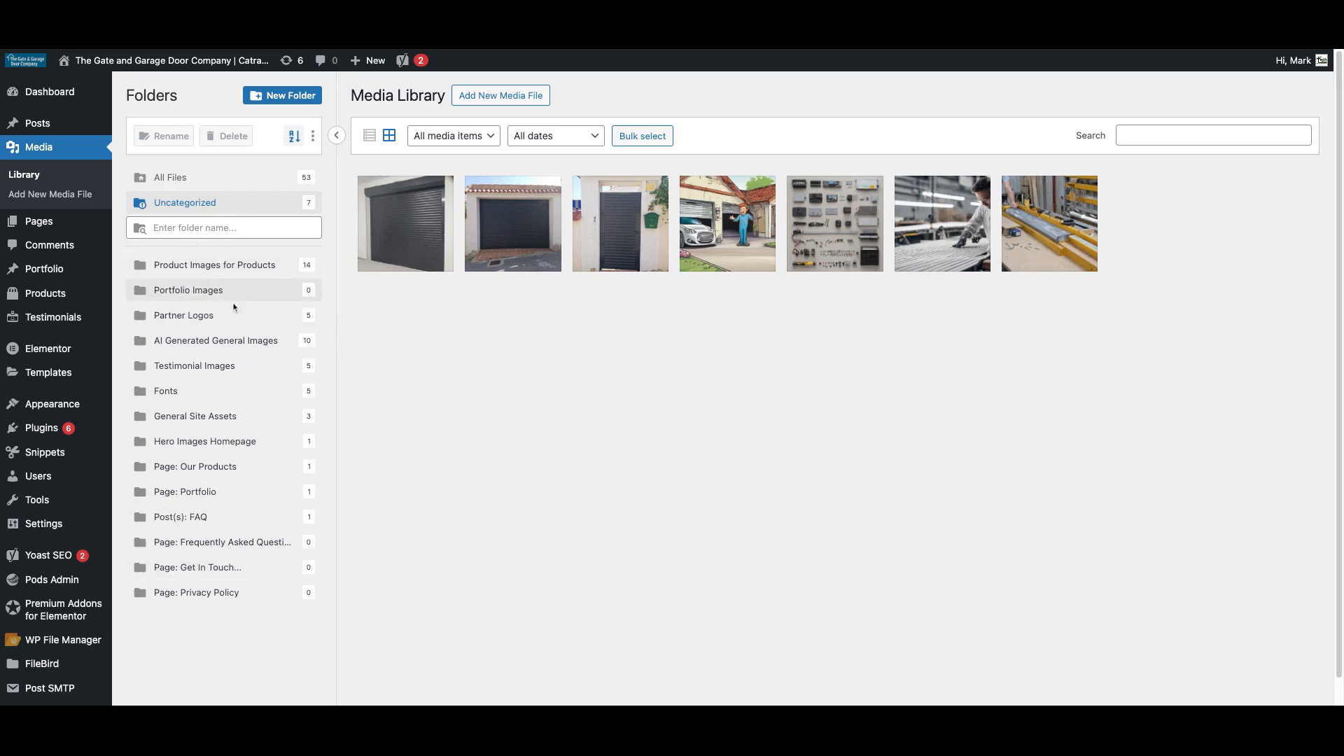
pyautogui.click(295, 217)
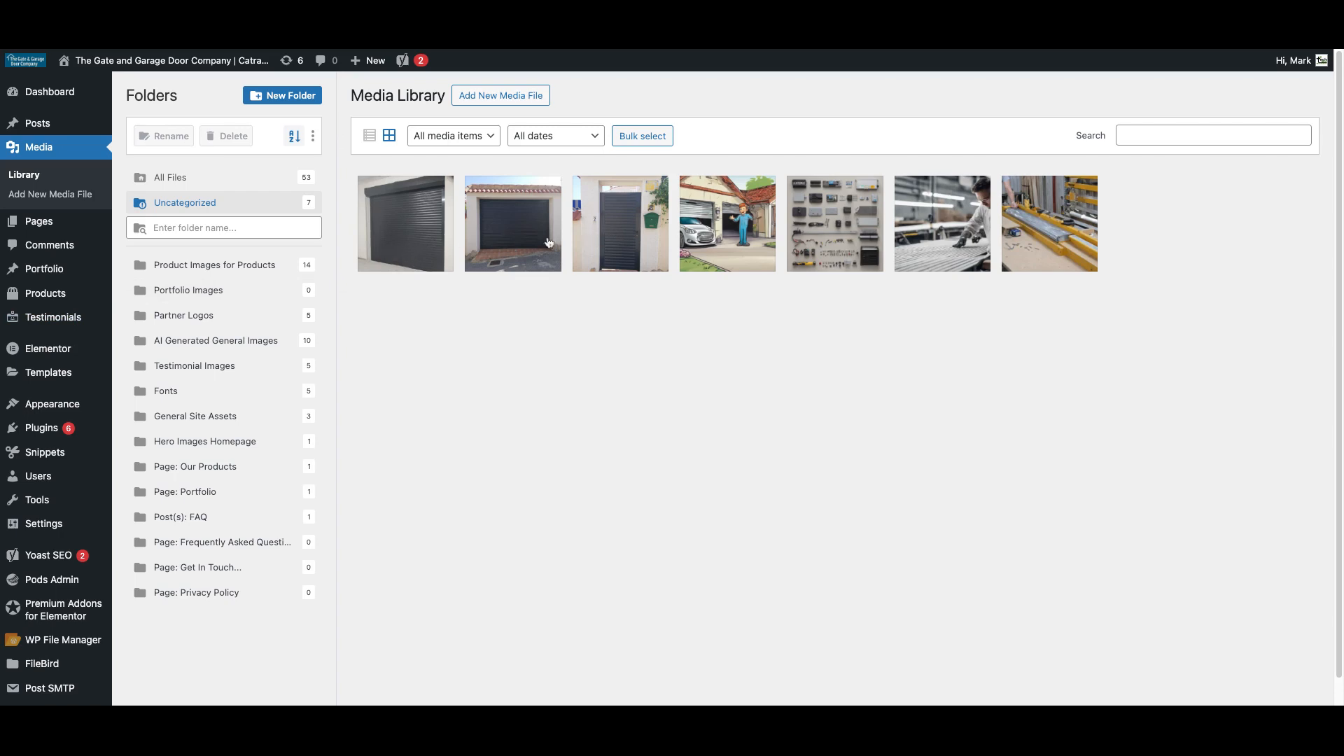
# Create subfolder 'Algorfa-Apr-2023' inside Portfolio Images, then go back to the uncategorized images.
pyautogui.click(192, 292)
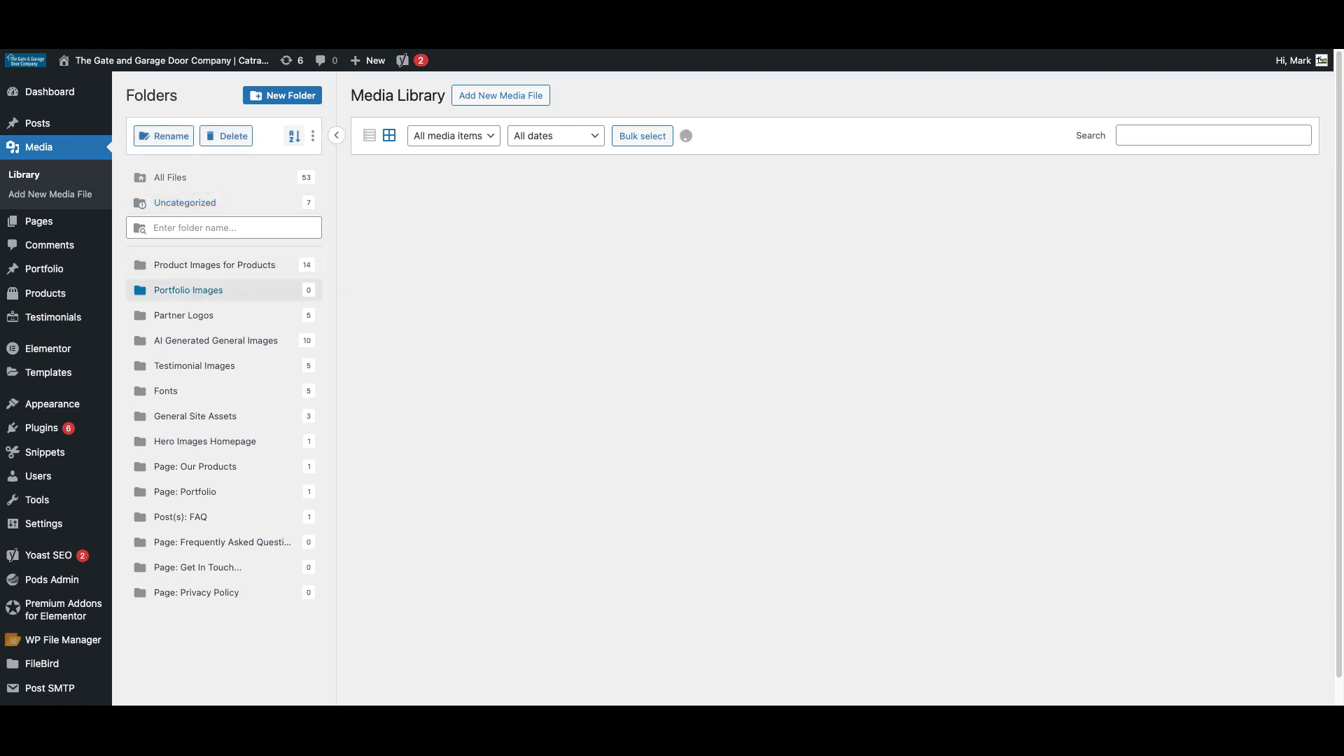
pyautogui.click(298, 97)
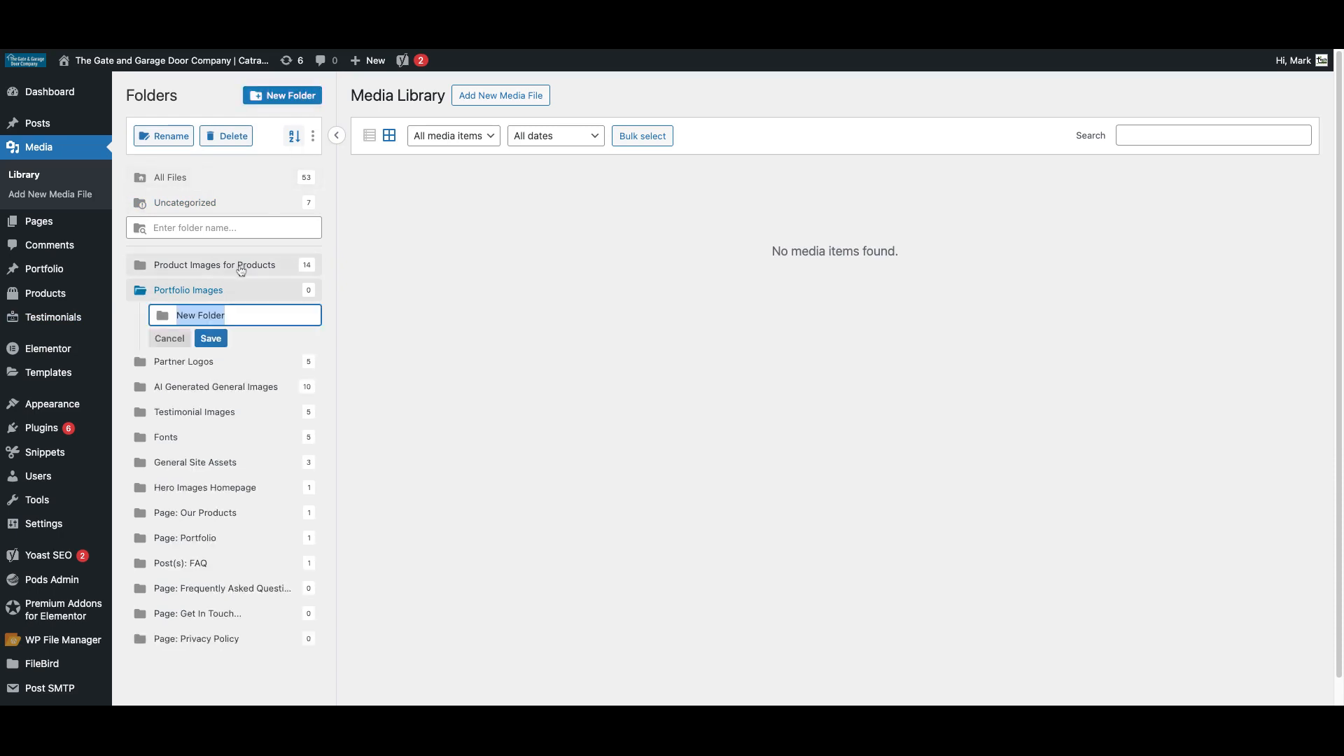
pyautogui.write('Algorfa-Apr-2023')
pyautogui.press('Return')
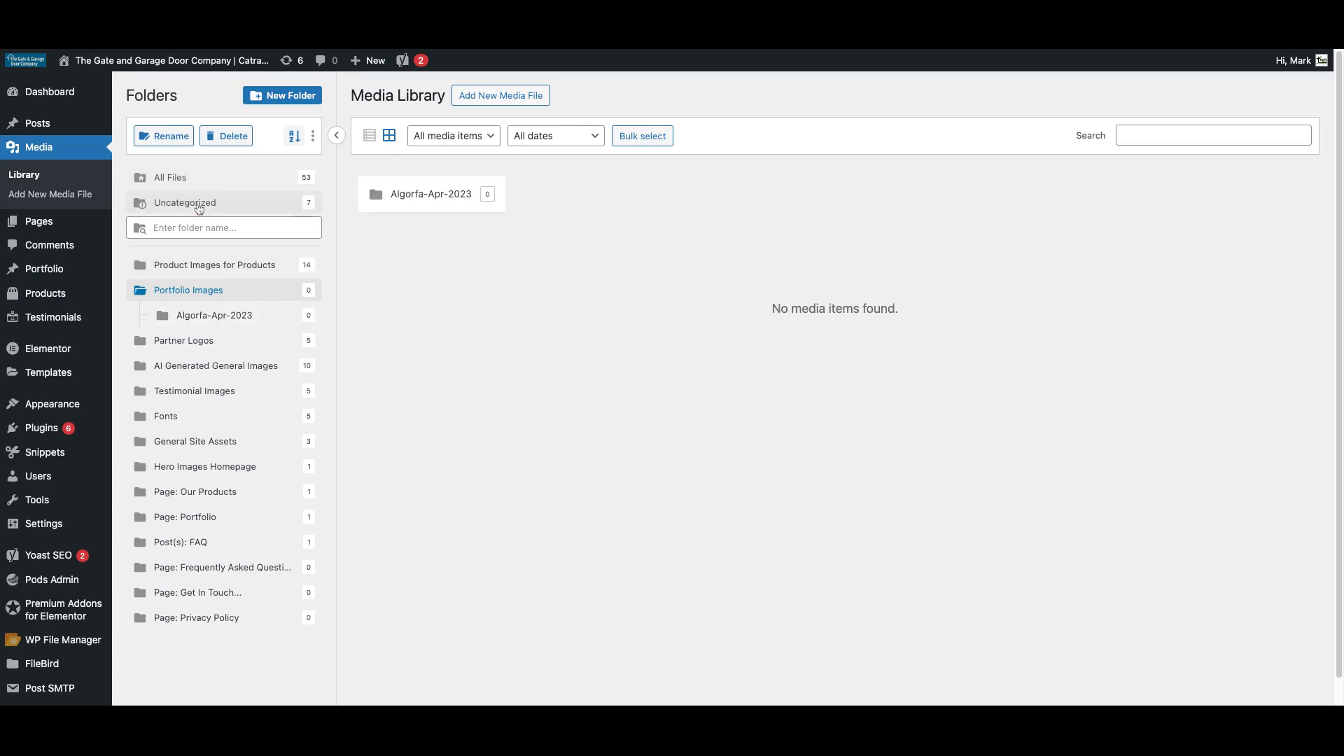
pyautogui.click(196, 204)
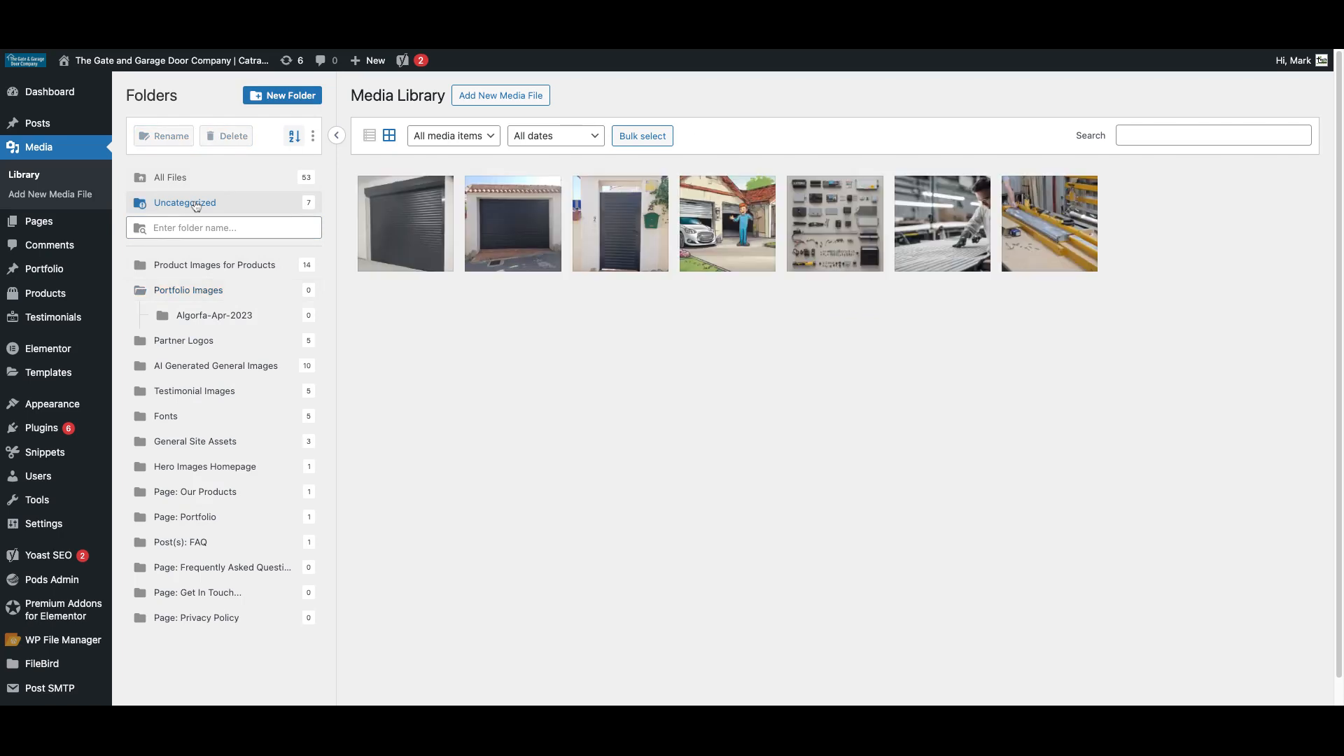
# Move the roller-shutter, grey garage door and grey gate photos into Algorfa-Apr-2023.
pyautogui.moveTo(416, 228); pyautogui.dragTo(252, 324)
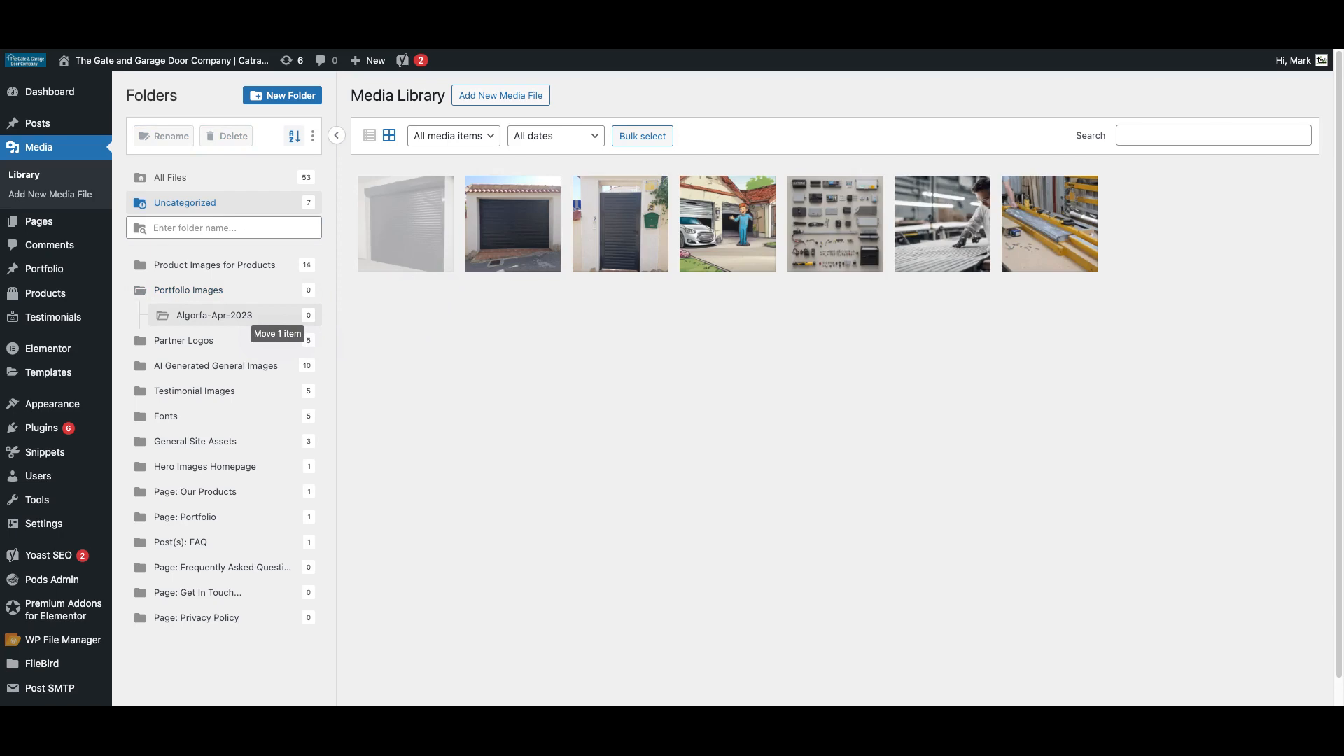
pyautogui.moveTo(252, 323); pyautogui.dragTo(252, 323)
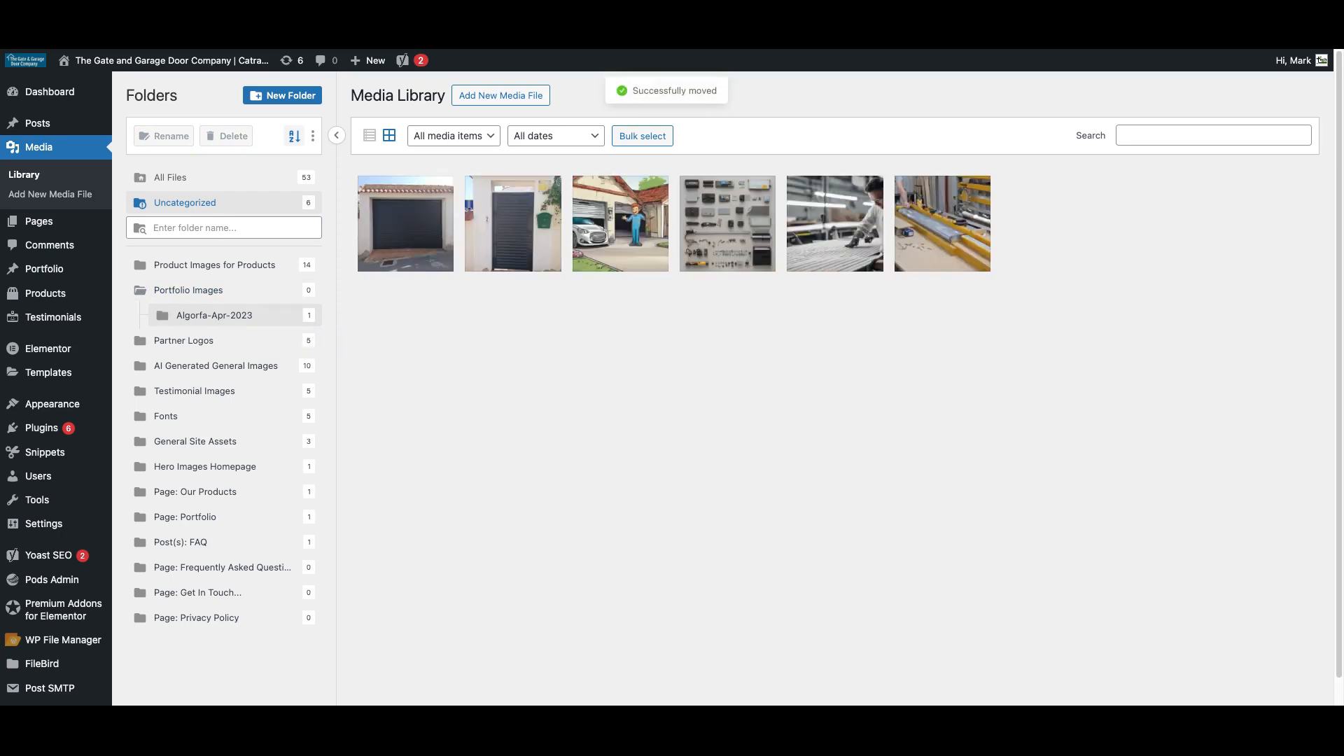
pyautogui.click(630, 137)
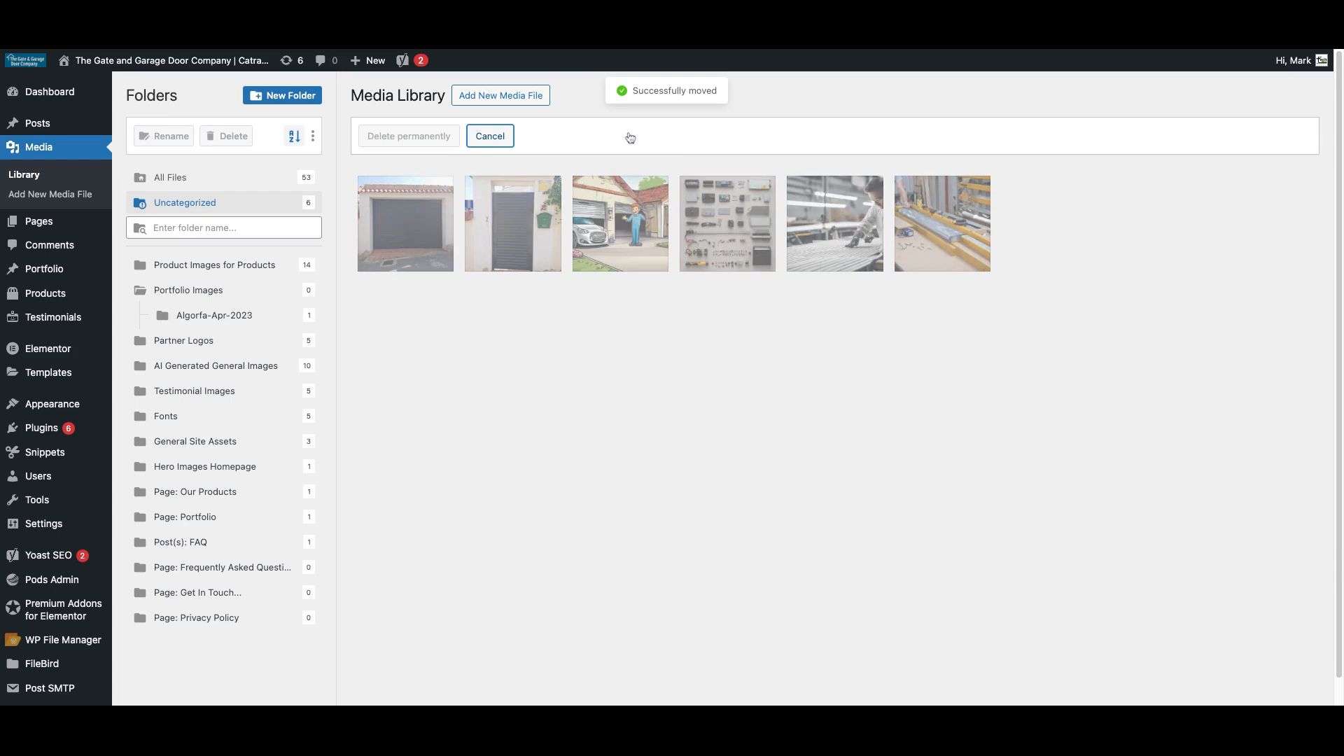
pyautogui.click(428, 227)
pyautogui.click(520, 234)
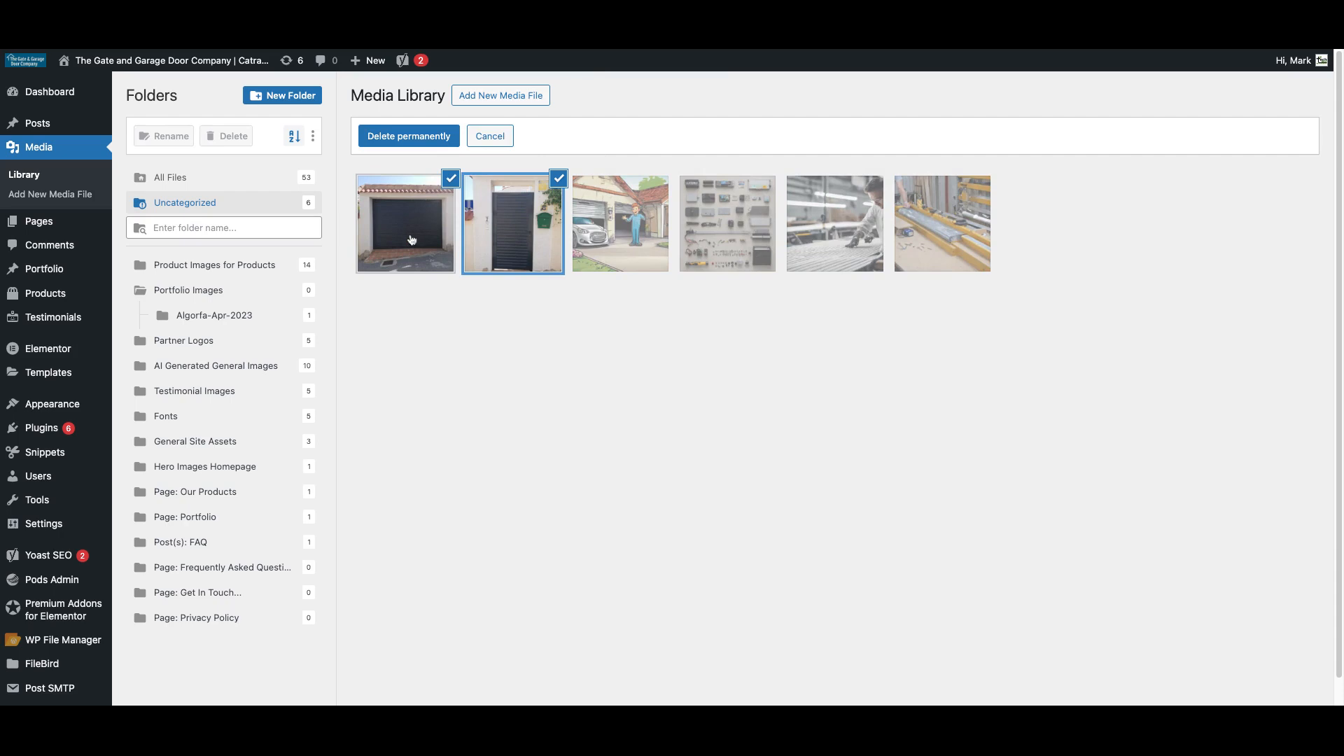
pyautogui.moveTo(411, 240); pyautogui.dragTo(226, 319)
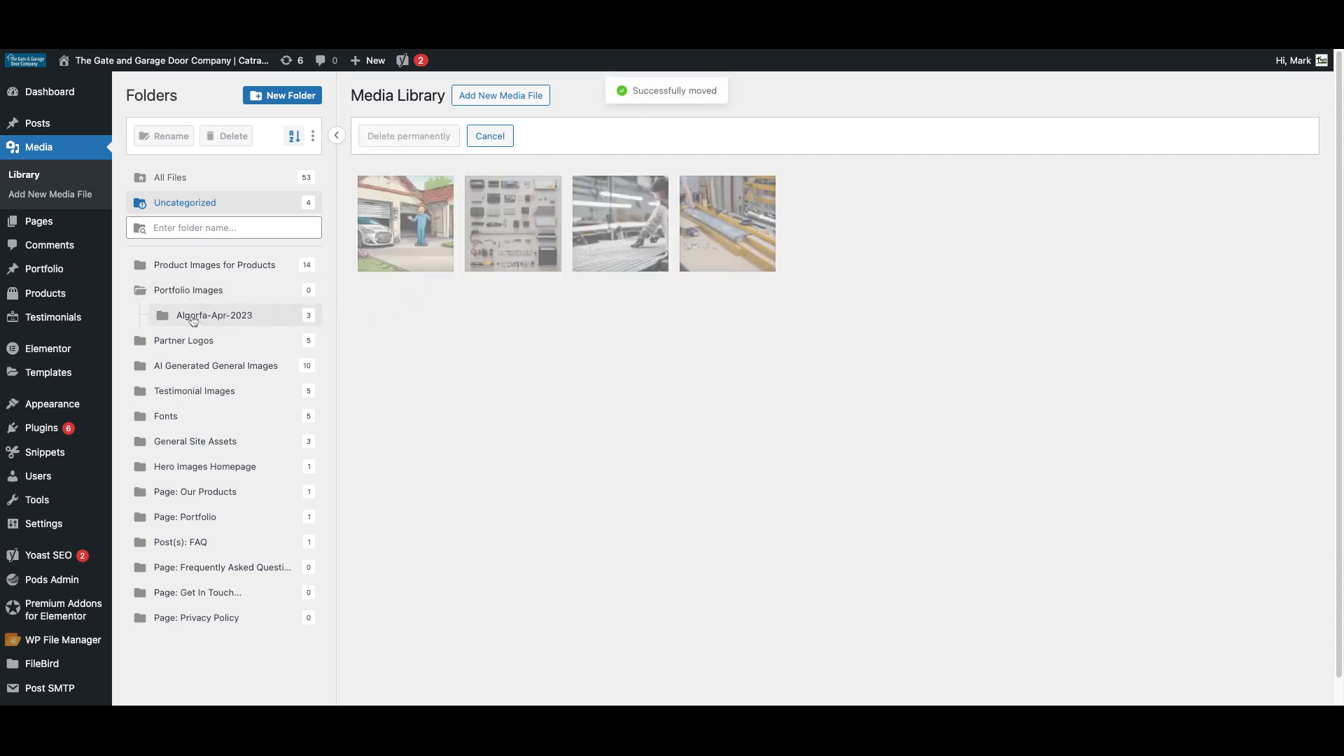
pyautogui.click(190, 319)
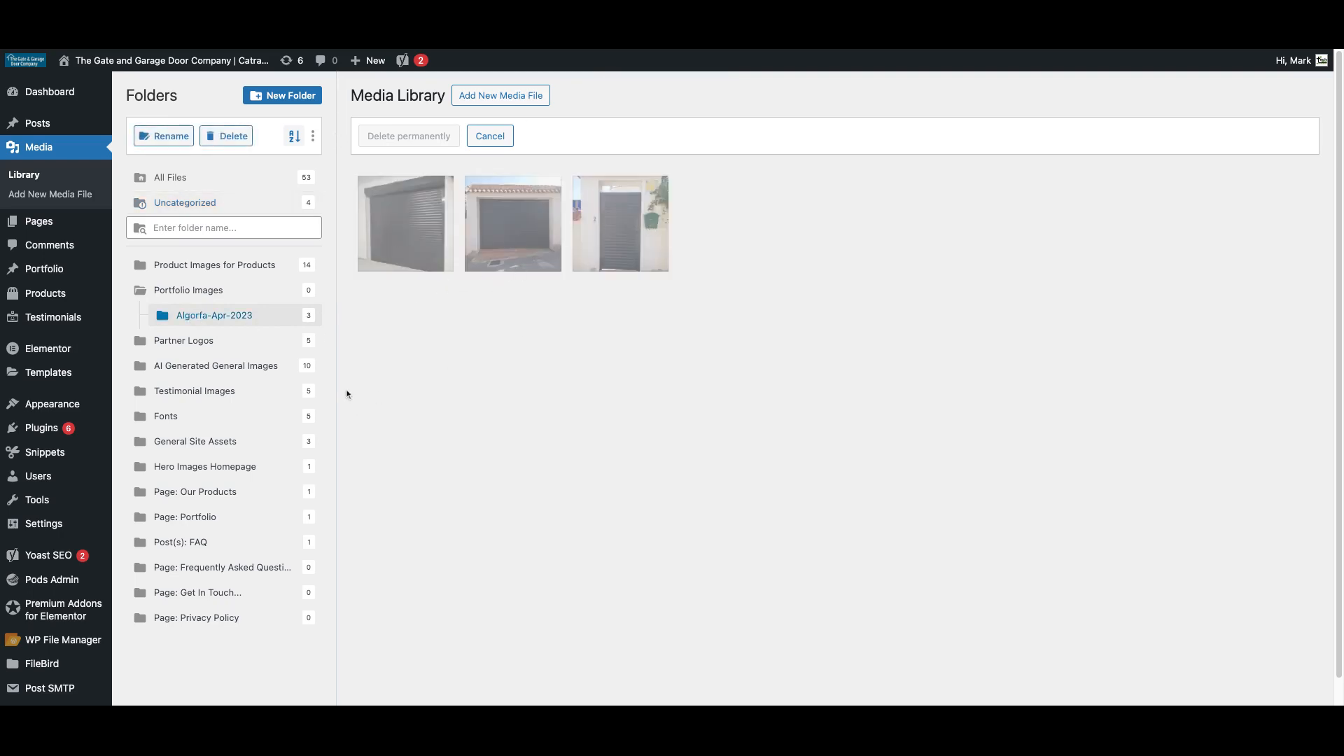
# Move the garage-and-car image from Uncategorized into AI Generated General Images.
pyautogui.click(204, 210)
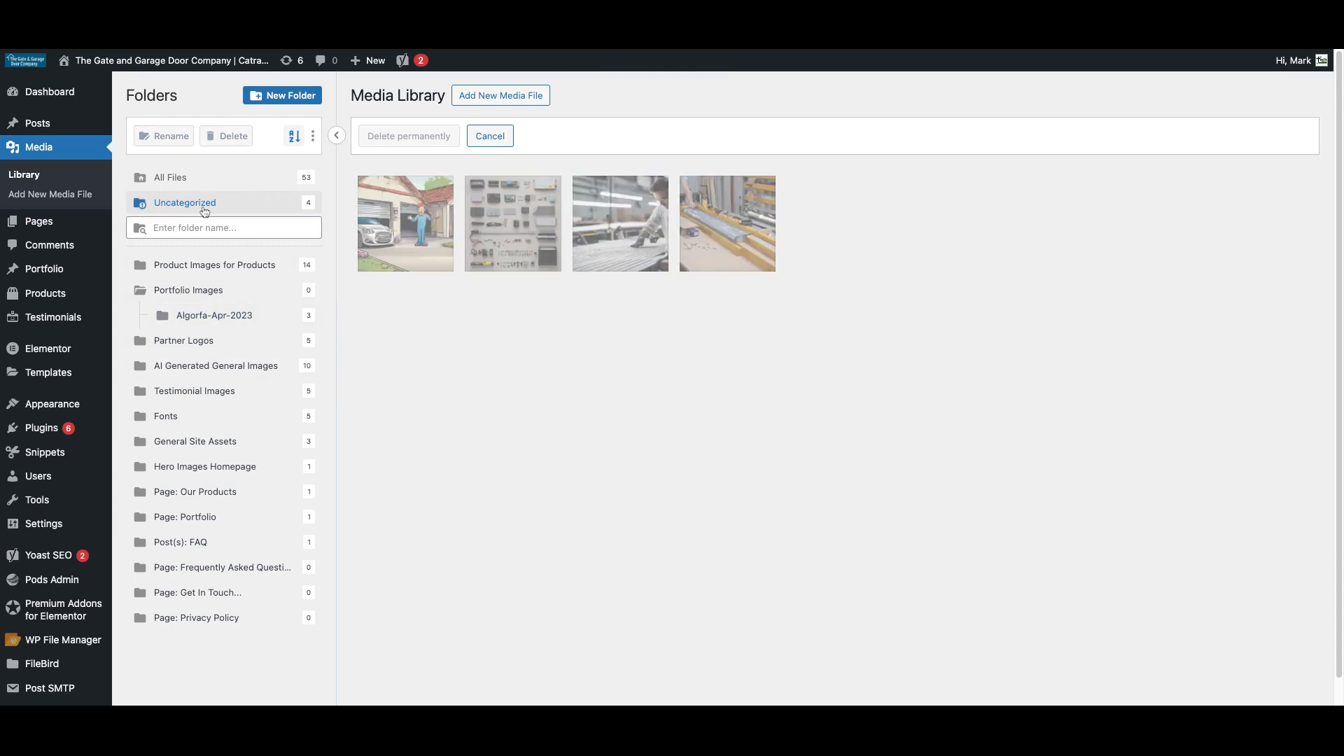
pyautogui.click(407, 231)
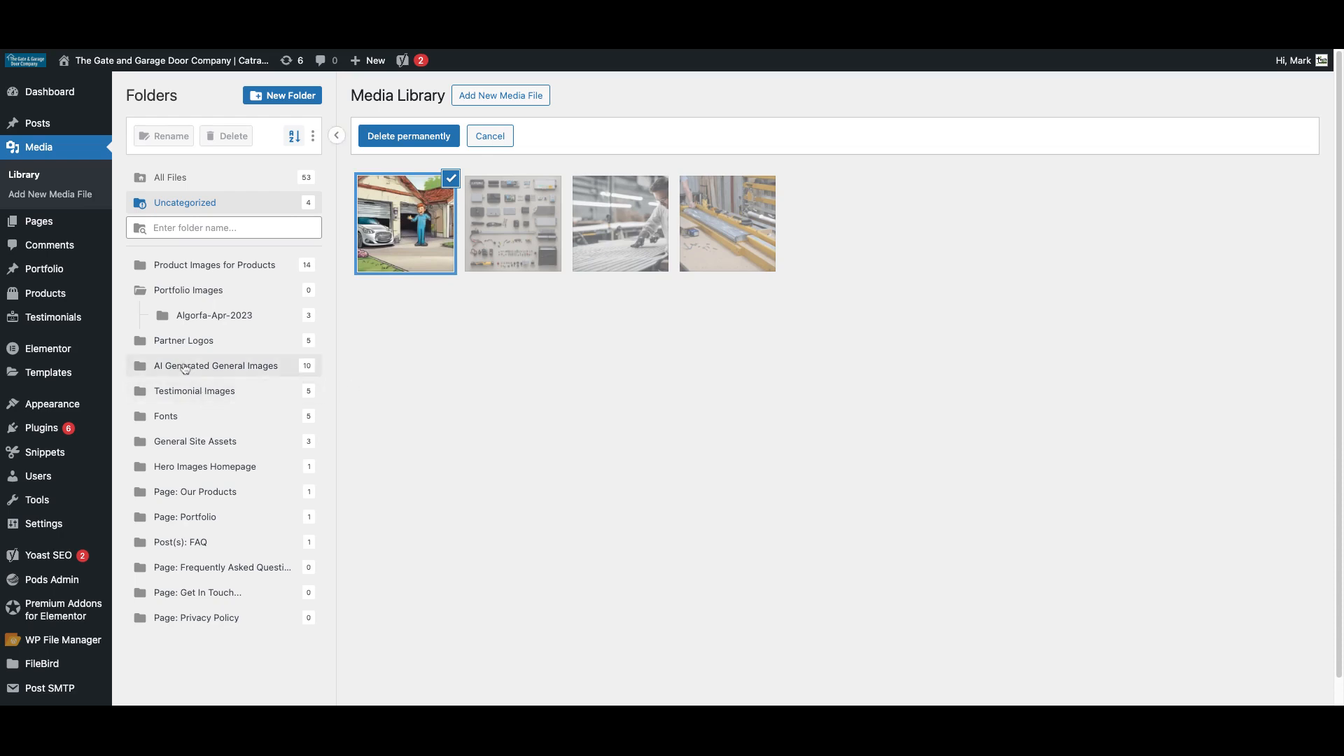
pyautogui.moveTo(418, 234); pyautogui.dragTo(262, 366)
pyautogui.click(262, 365)
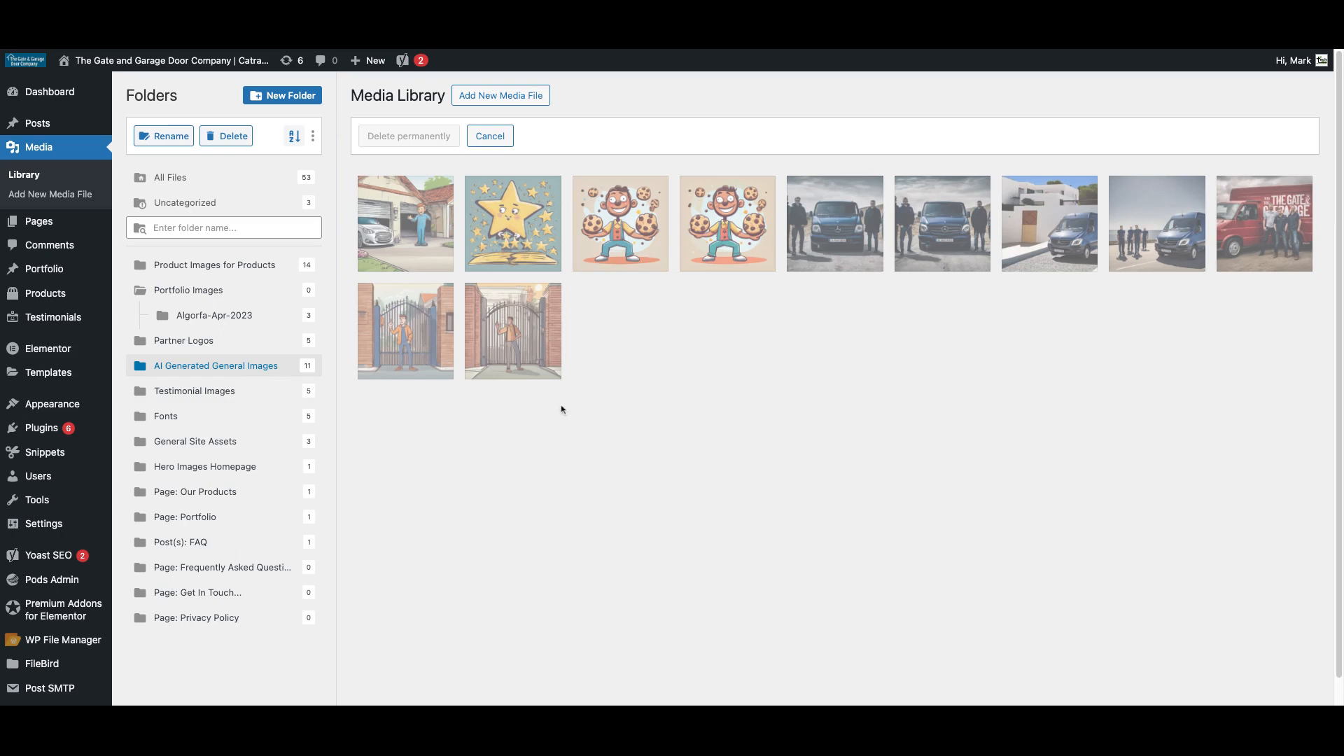
# Permanently delete the second gate illustration and the blue van image from AI Generated General Images.
pyautogui.click(518, 323)
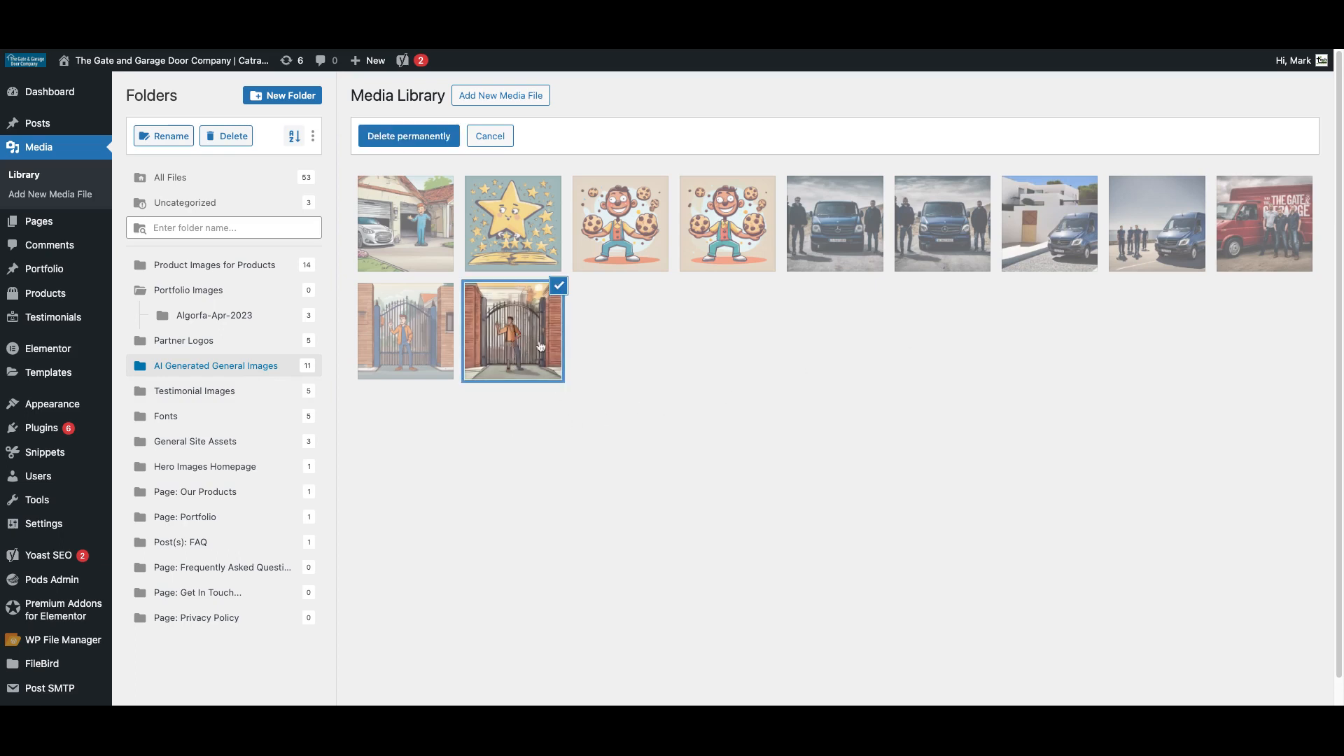
pyautogui.click(394, 137)
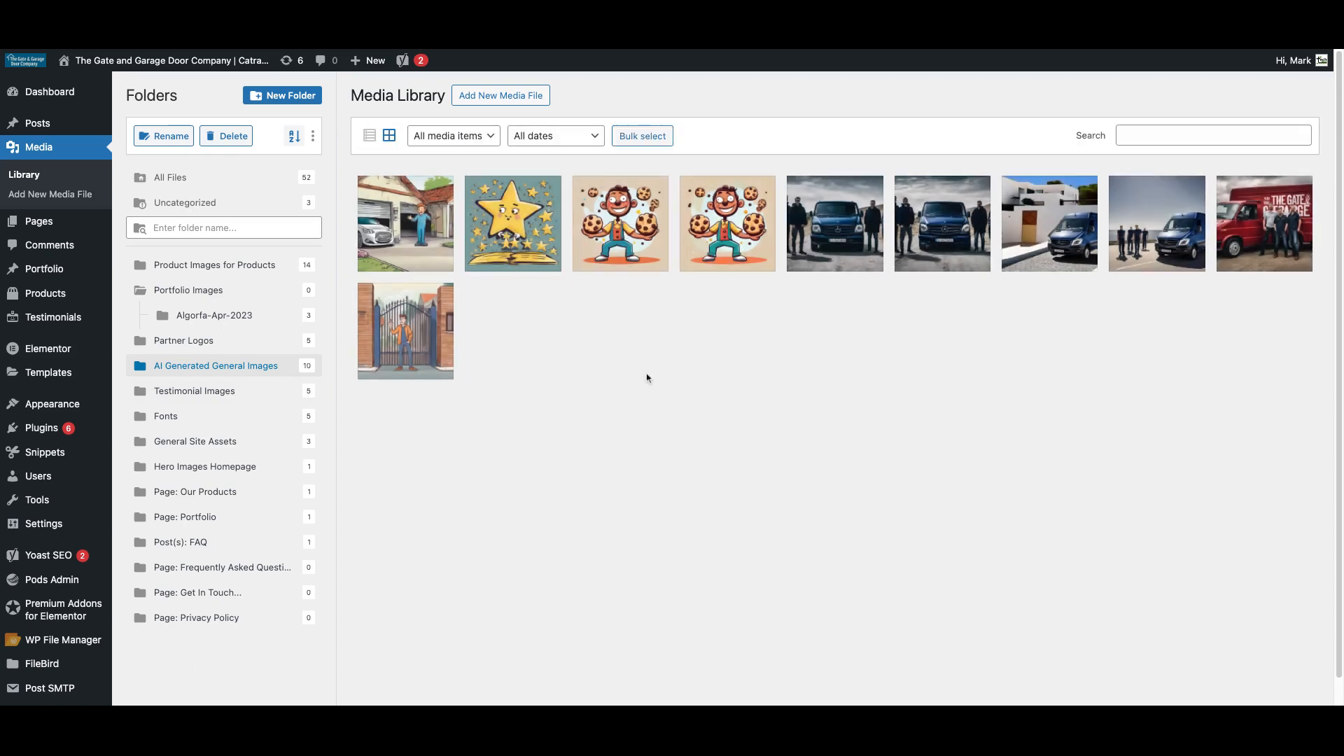
pyautogui.click(1048, 231)
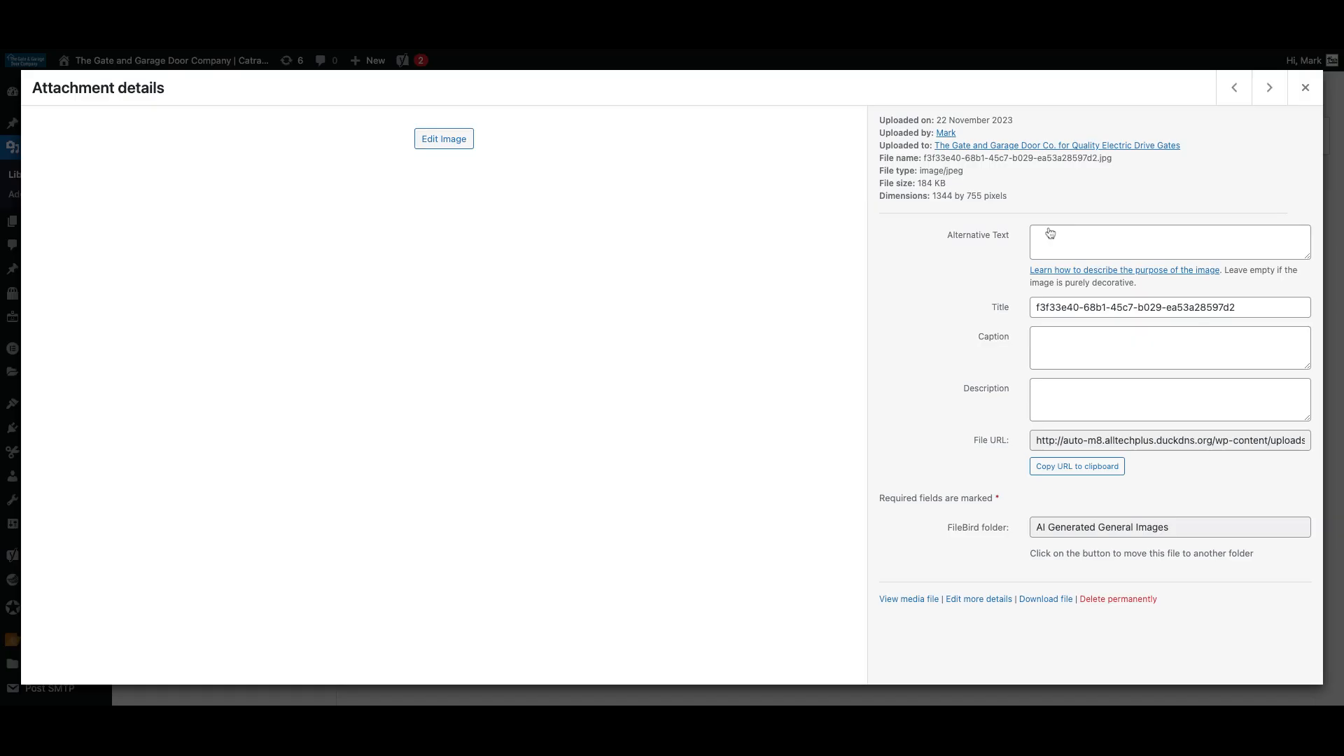
pyautogui.click(1304, 88)
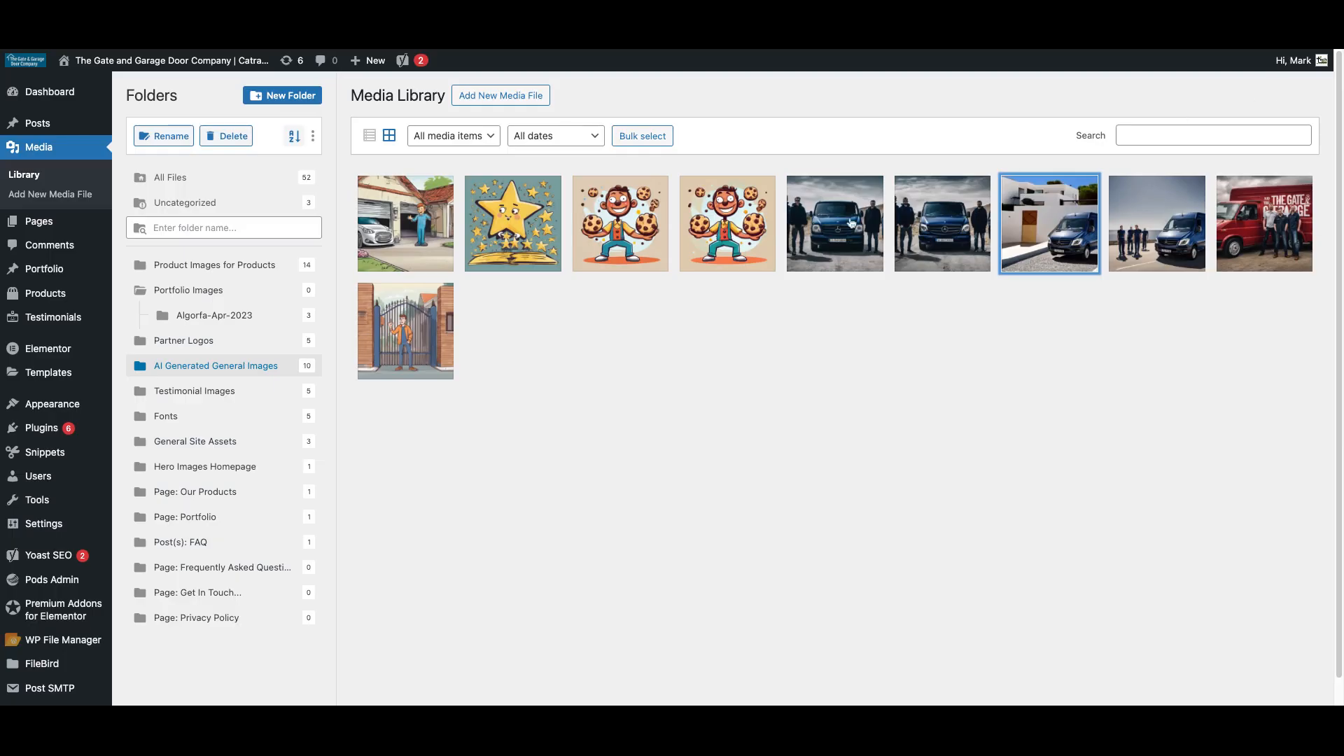
pyautogui.click(1051, 248)
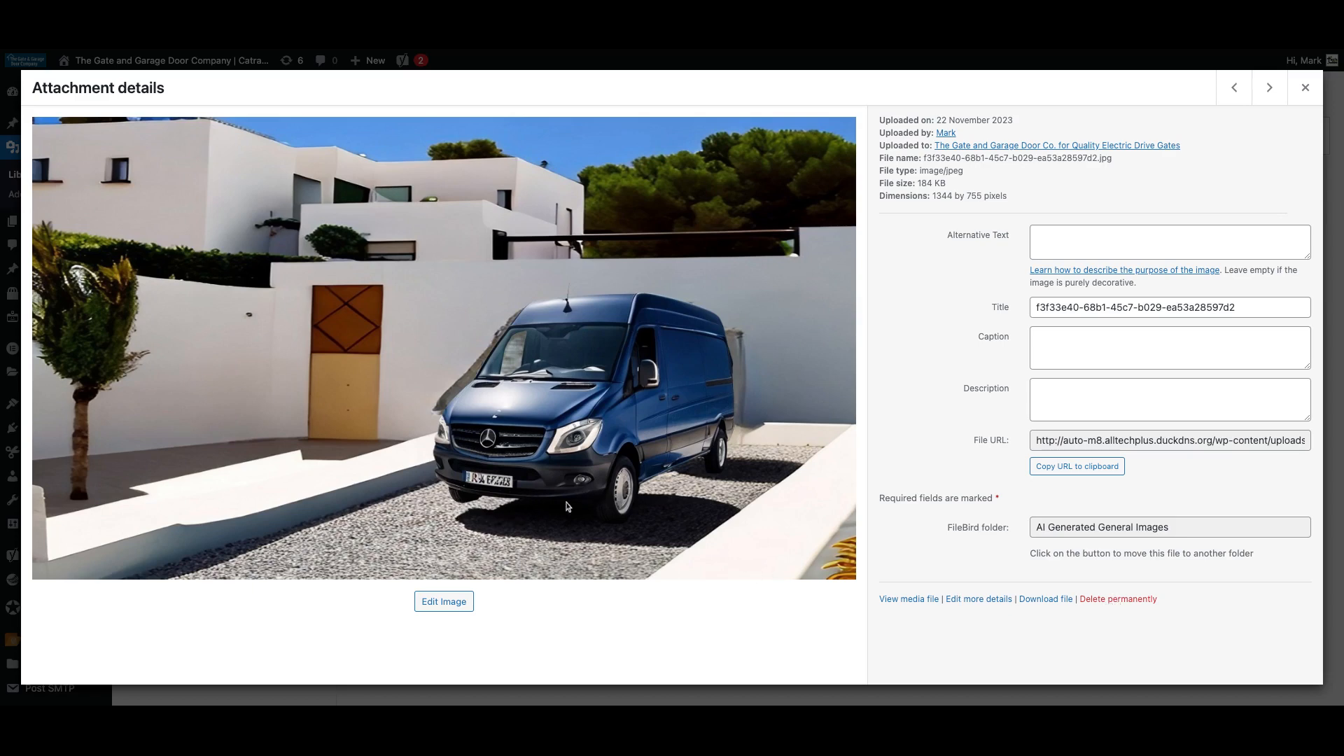
pyautogui.click(1107, 600)
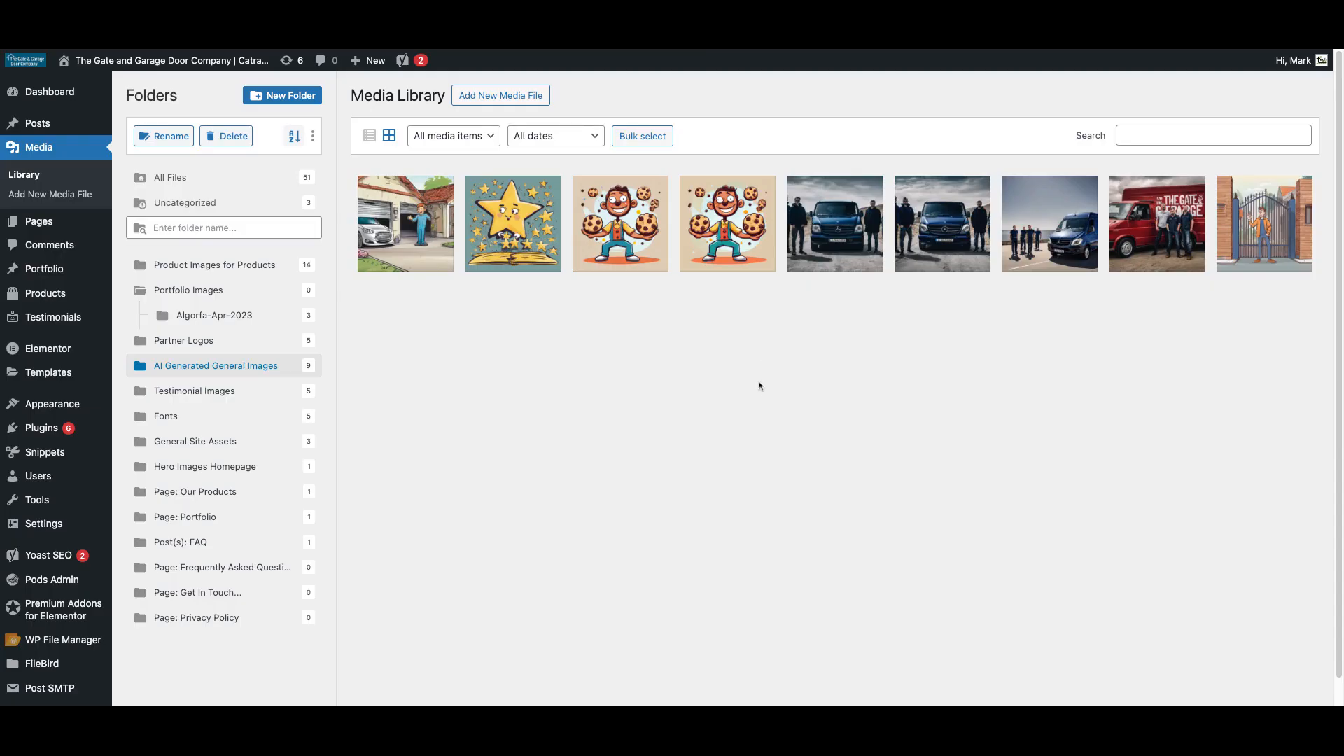
pyautogui.click(1158, 233)
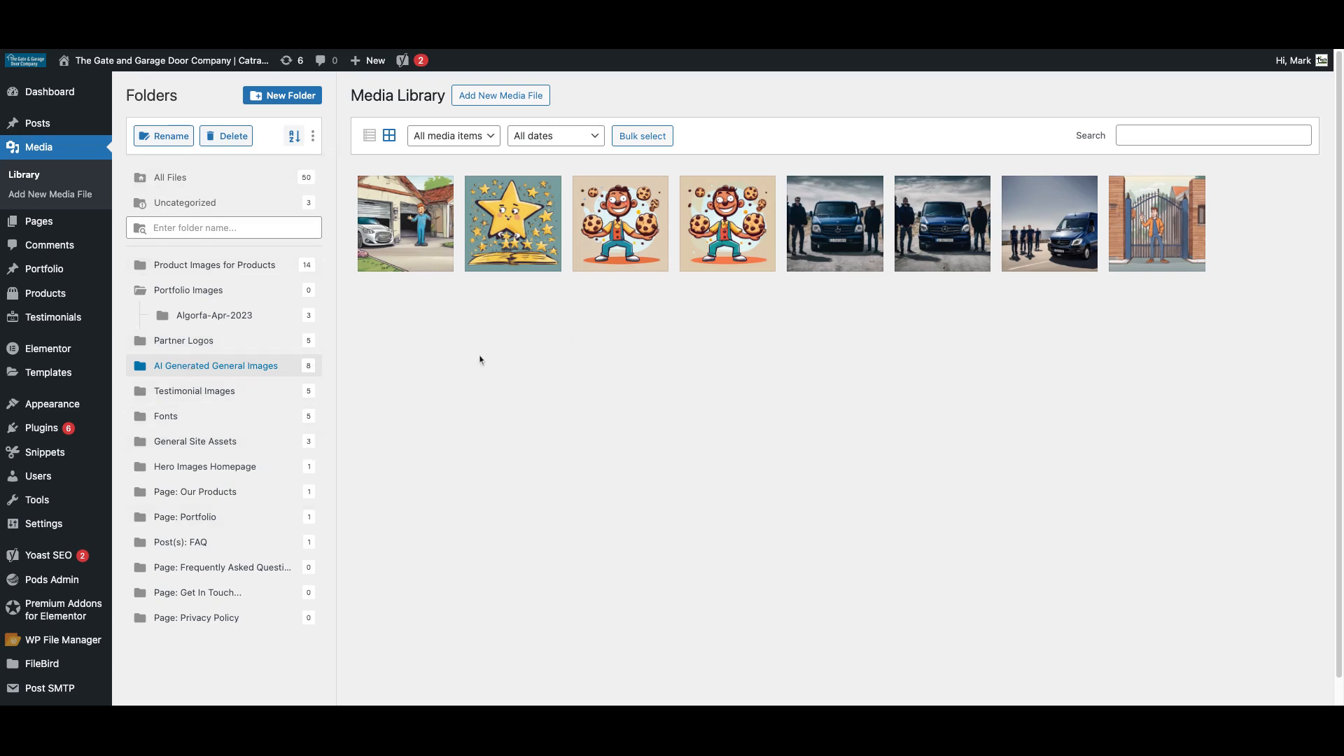
# Upload mvb.jpeg into the Testimonial Images folder and view its attachment details.
pyautogui.click(203, 396)
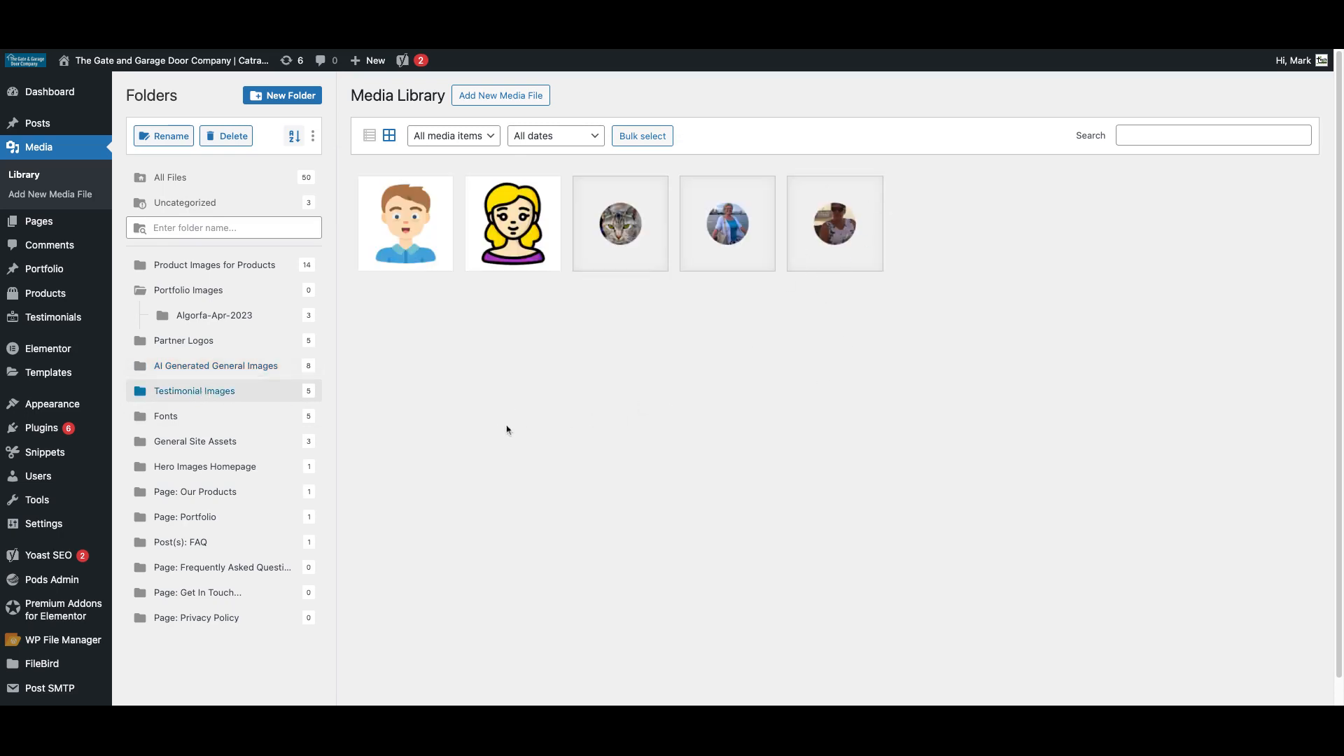
pyautogui.click(483, 96)
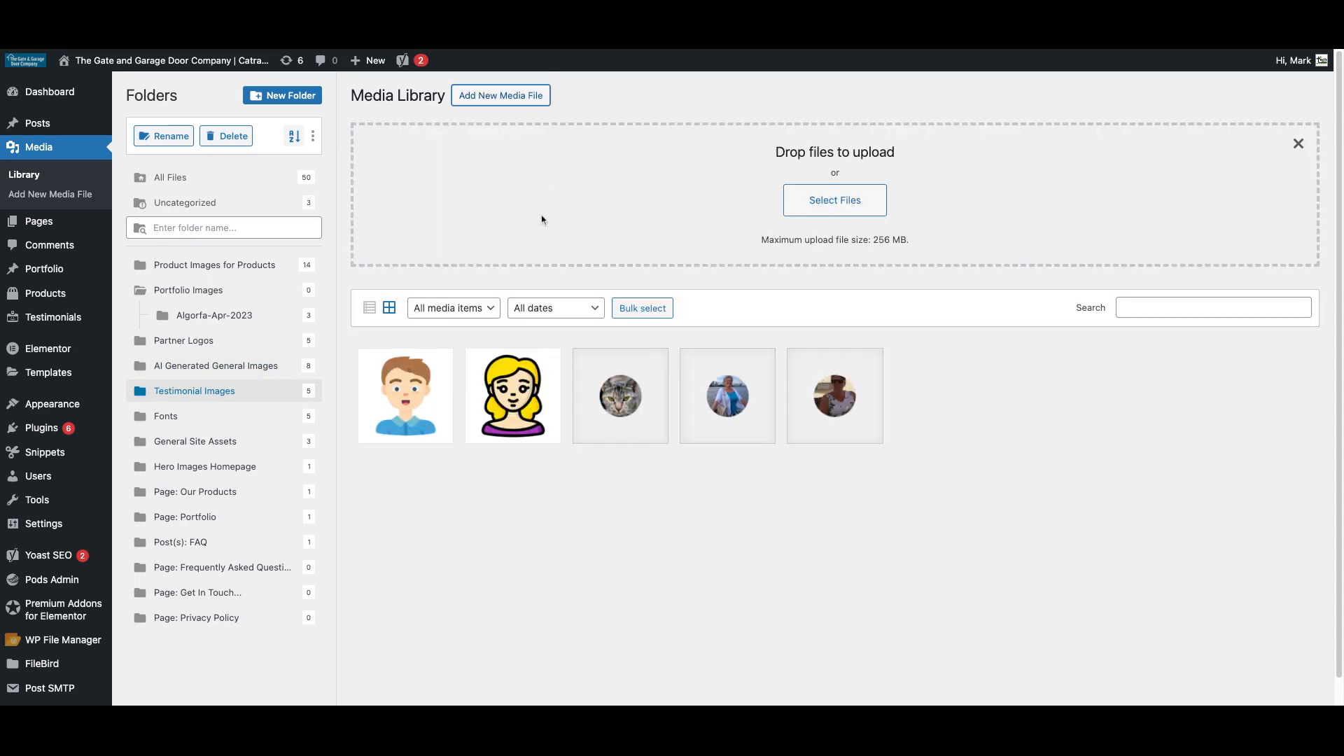
pyautogui.click(828, 203)
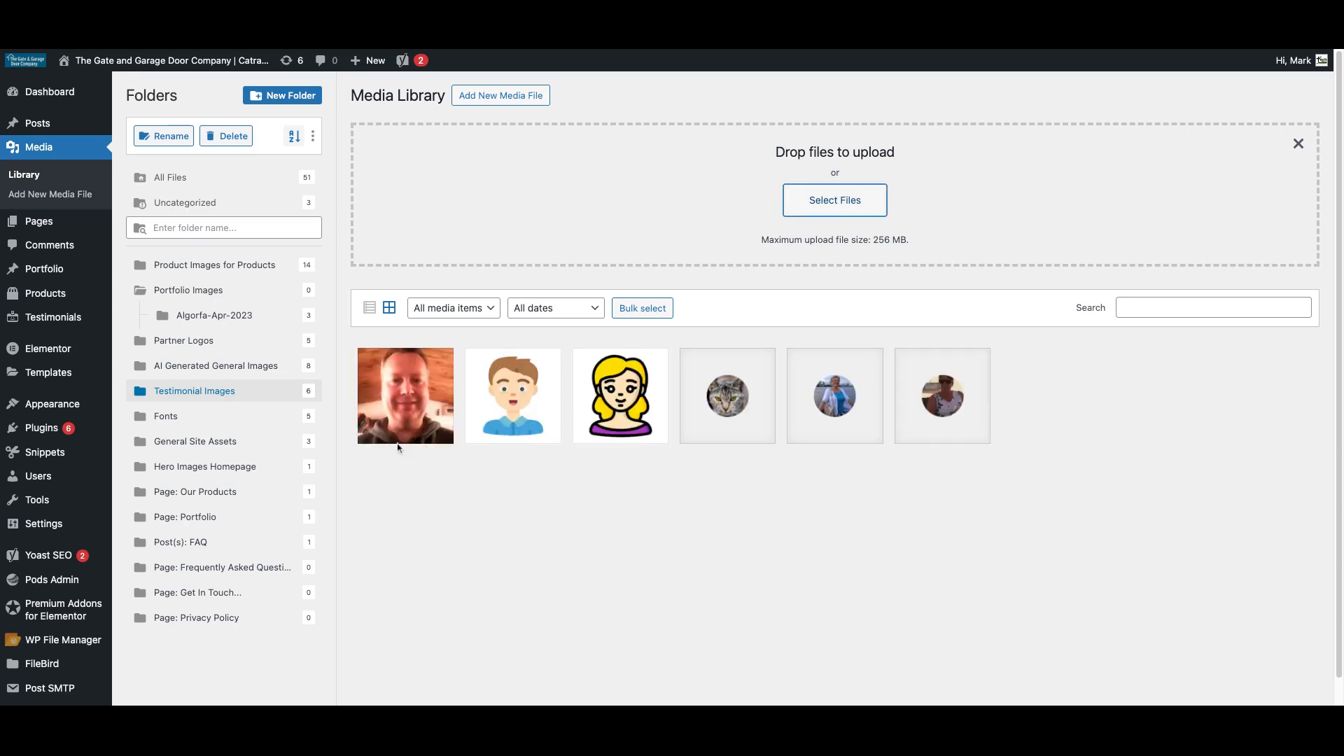
pyautogui.click(402, 405)
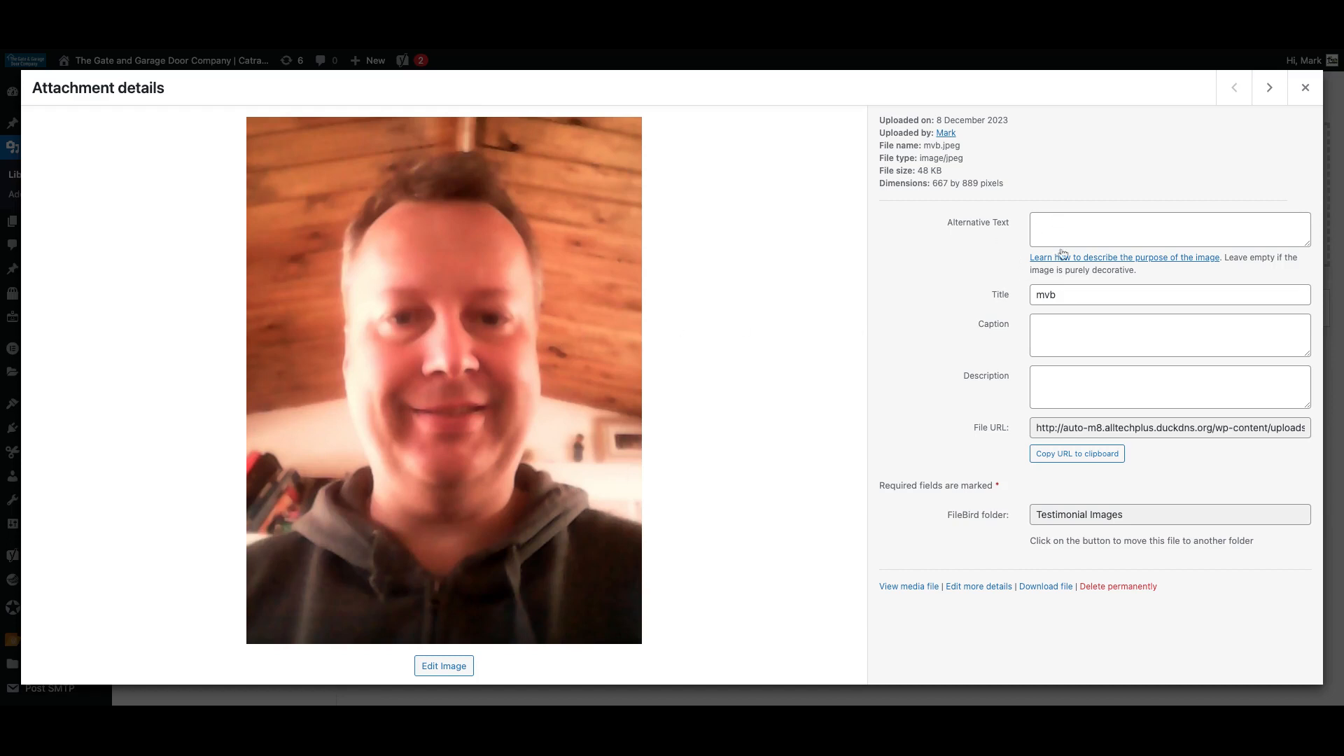
# Set the photo's alt text, caption and description to 'Profile image for' plus the reviewer's name.
pyautogui.click(1048, 220)
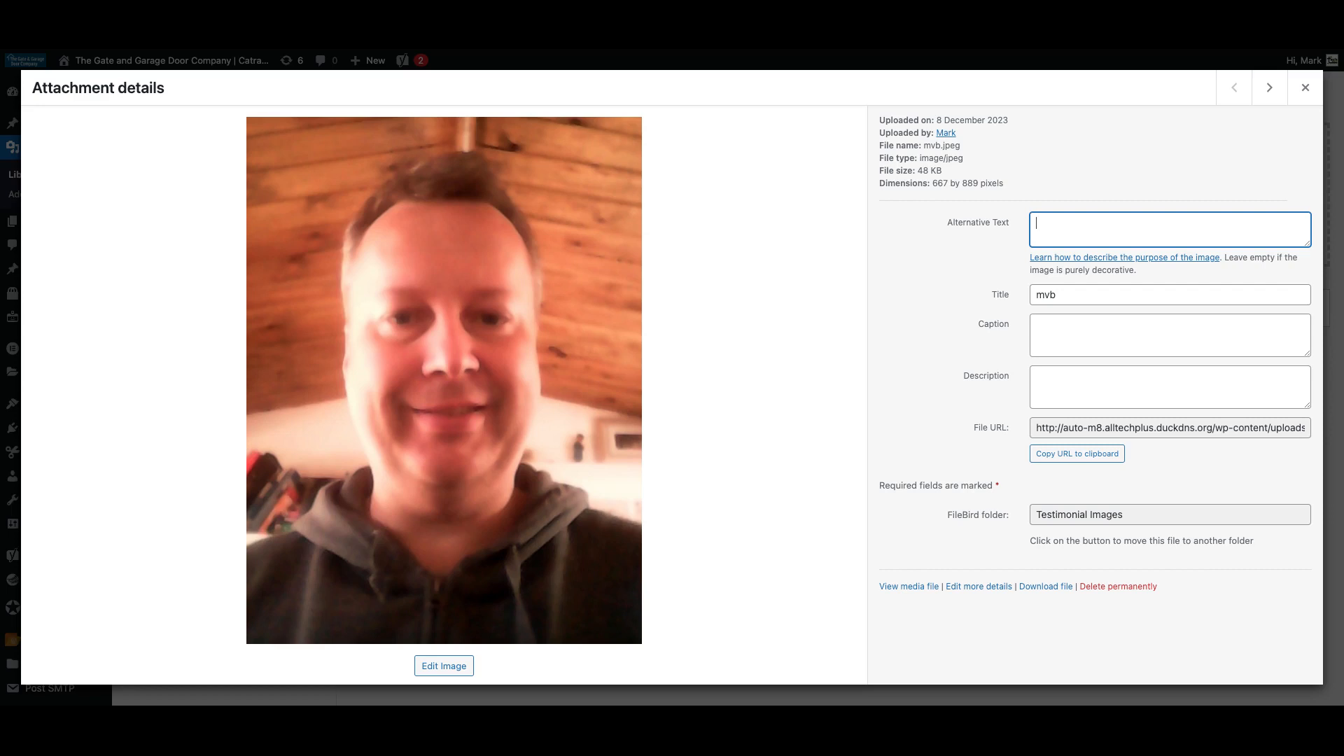
pyautogui.press('super+a')
pyautogui.press('super+c')
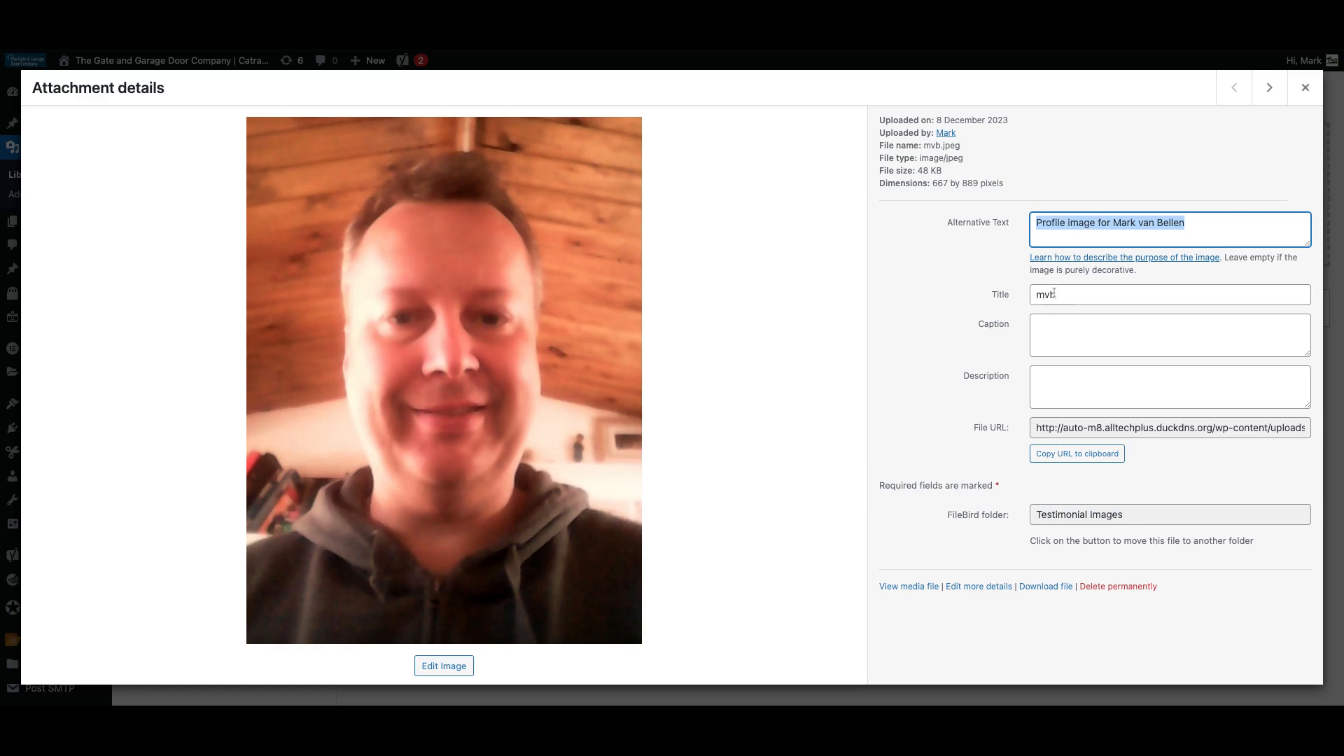
pyautogui.click(1046, 328)
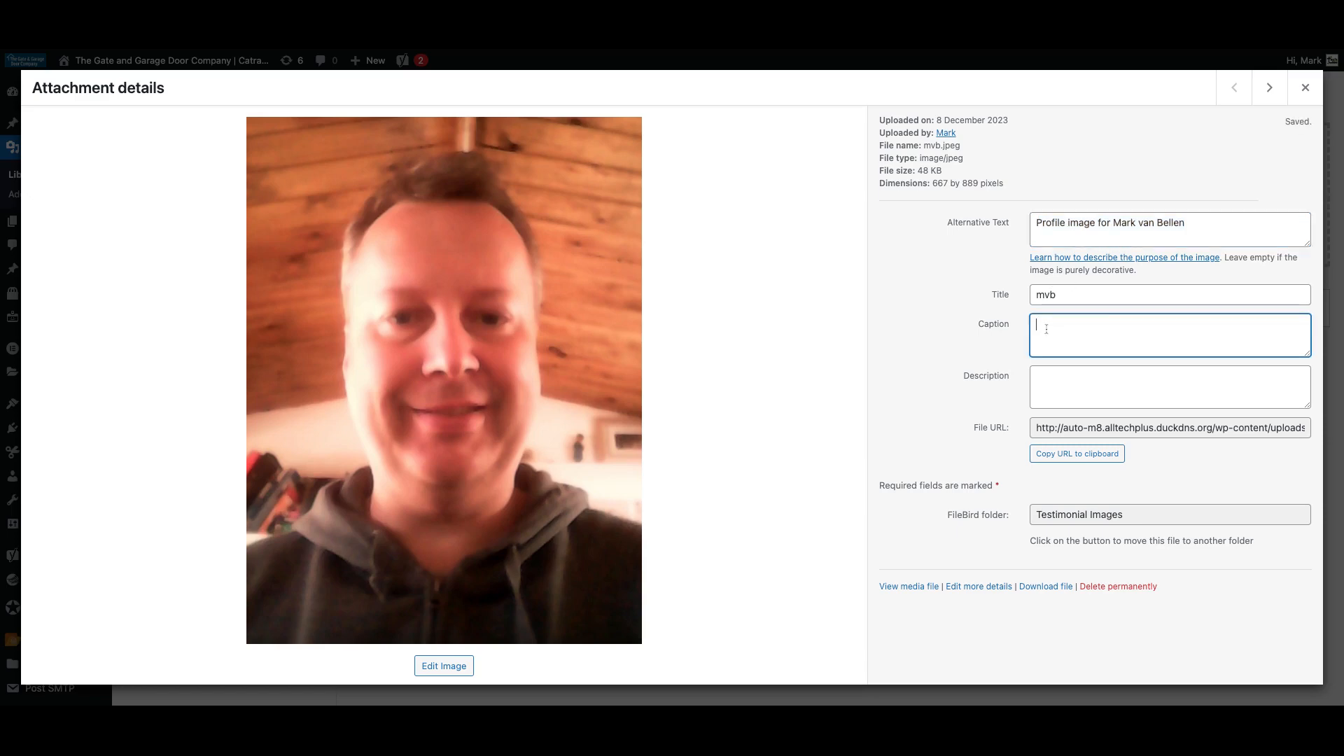
pyautogui.press('super+v')
pyautogui.click(1050, 378)
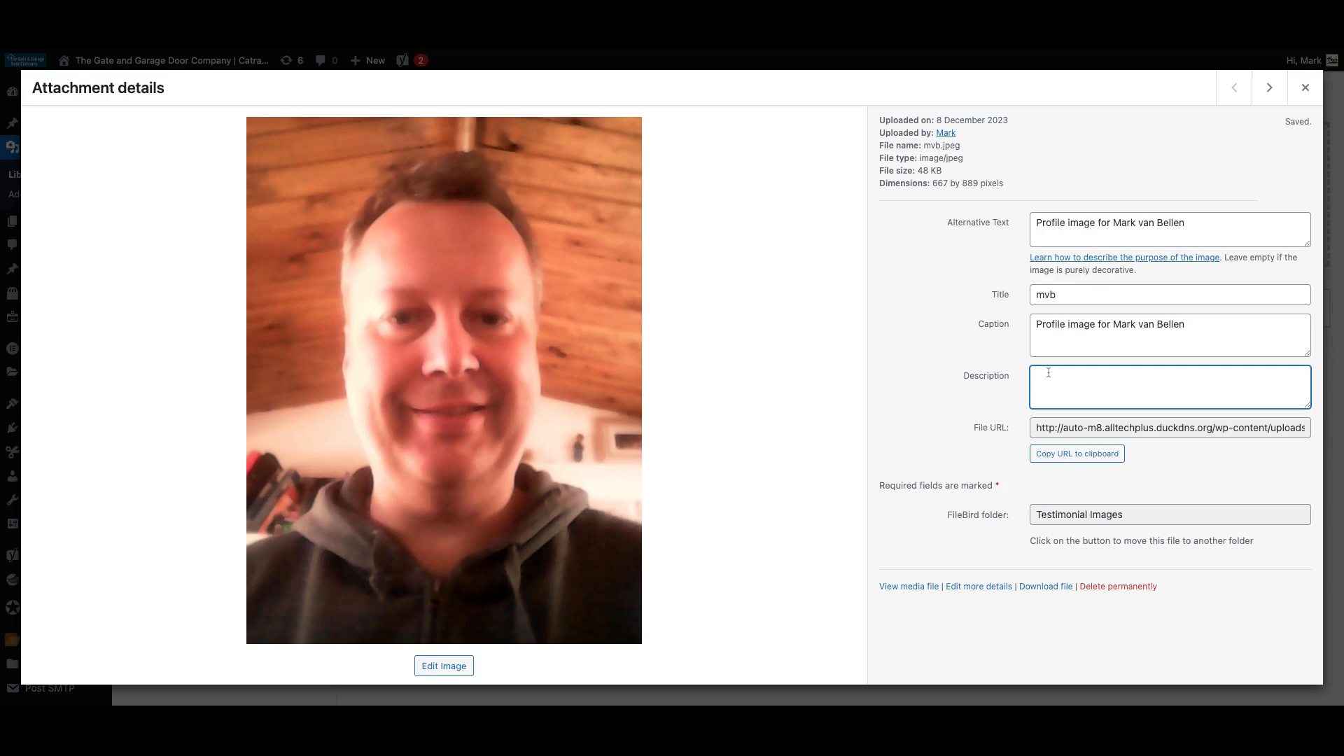
pyautogui.press('super+v')
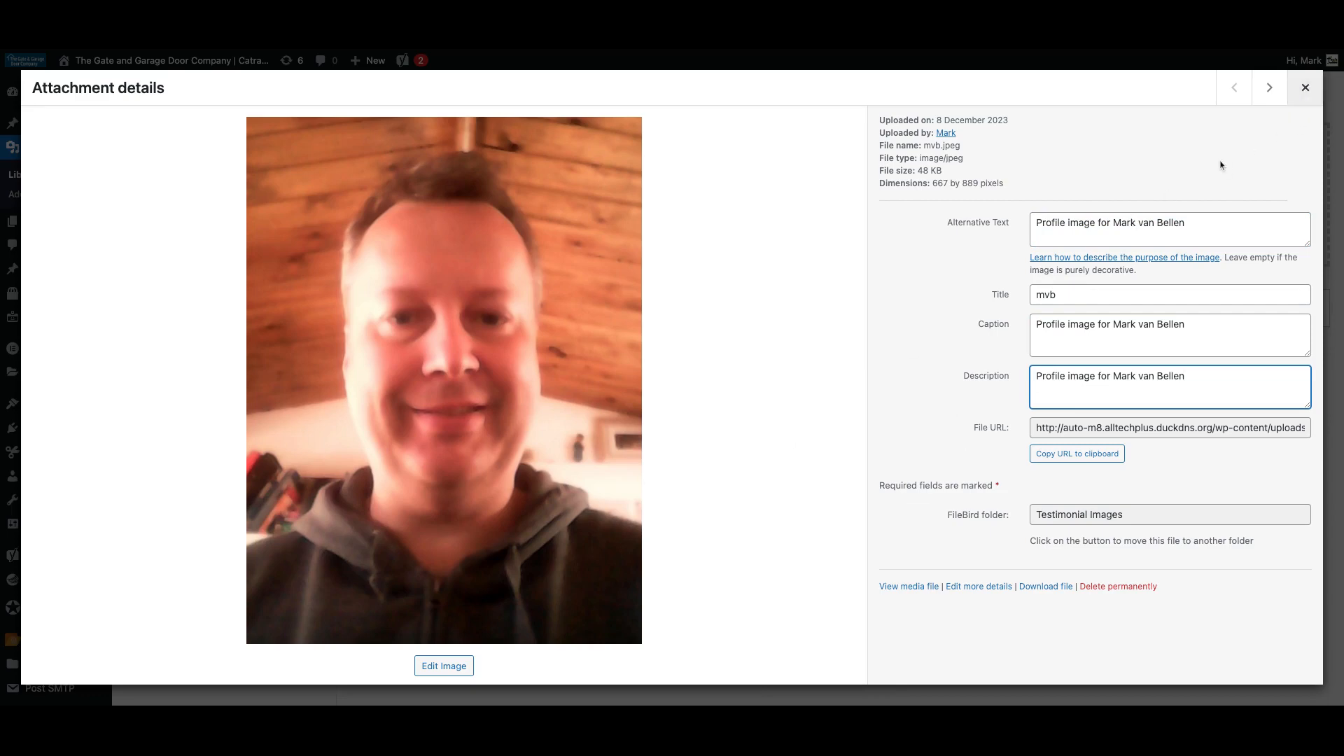
pyautogui.click(1306, 90)
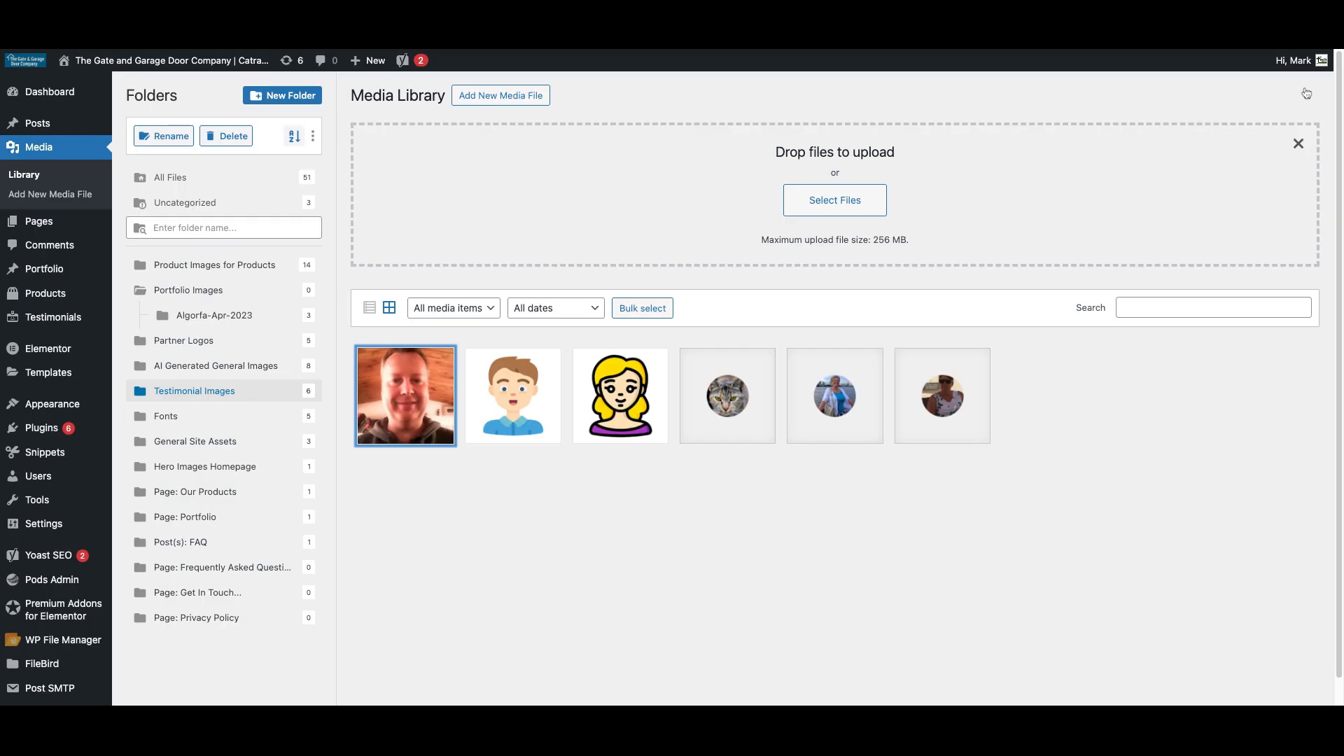
# Copy the male avatar's alt text 'Male testimonial profile generic' into its caption and description.
pyautogui.click(517, 418)
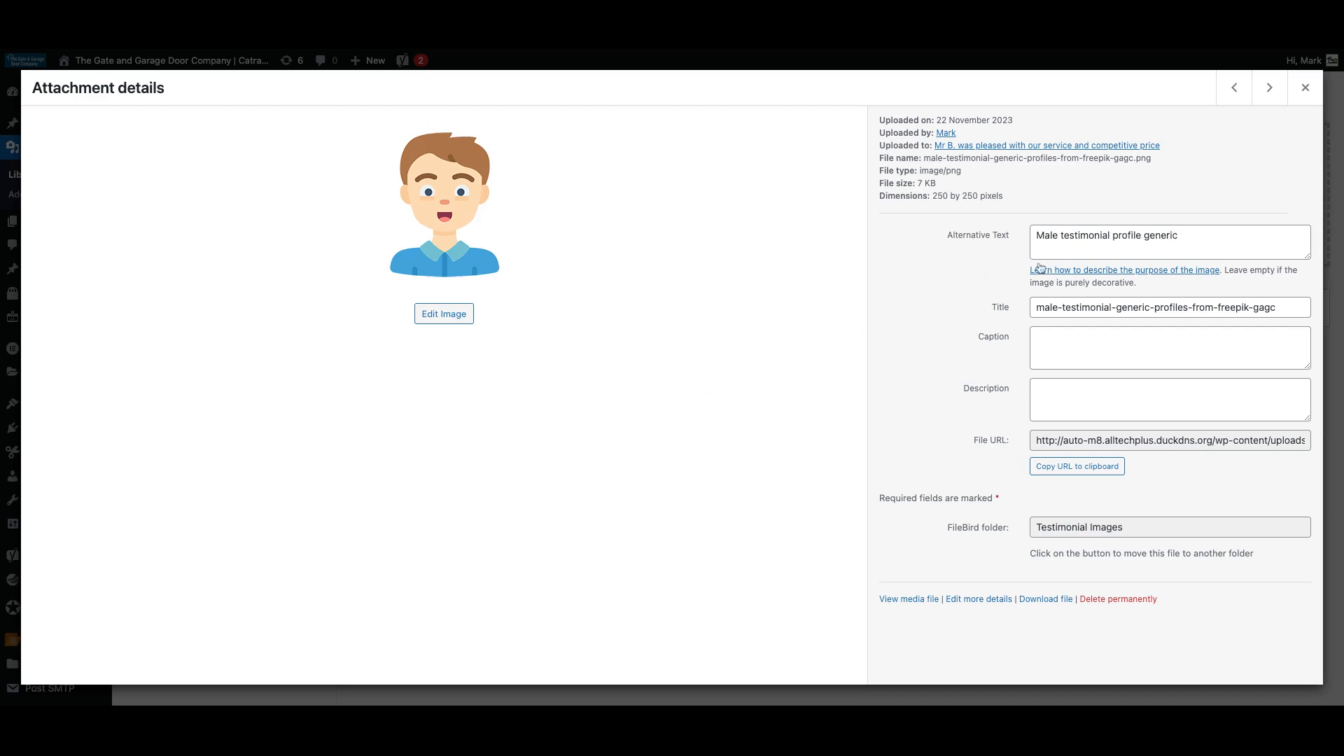
pyautogui.click(1193, 245)
pyautogui.press('super+c')
pyautogui.hotkey('alt', 'shift', 'Left')
pyautogui.hotkey('alt', 'shift', 'Left')
pyautogui.hotkey('alt', 'shift', 'Left')
pyautogui.hotkey('alt', 'shift', 'Left')
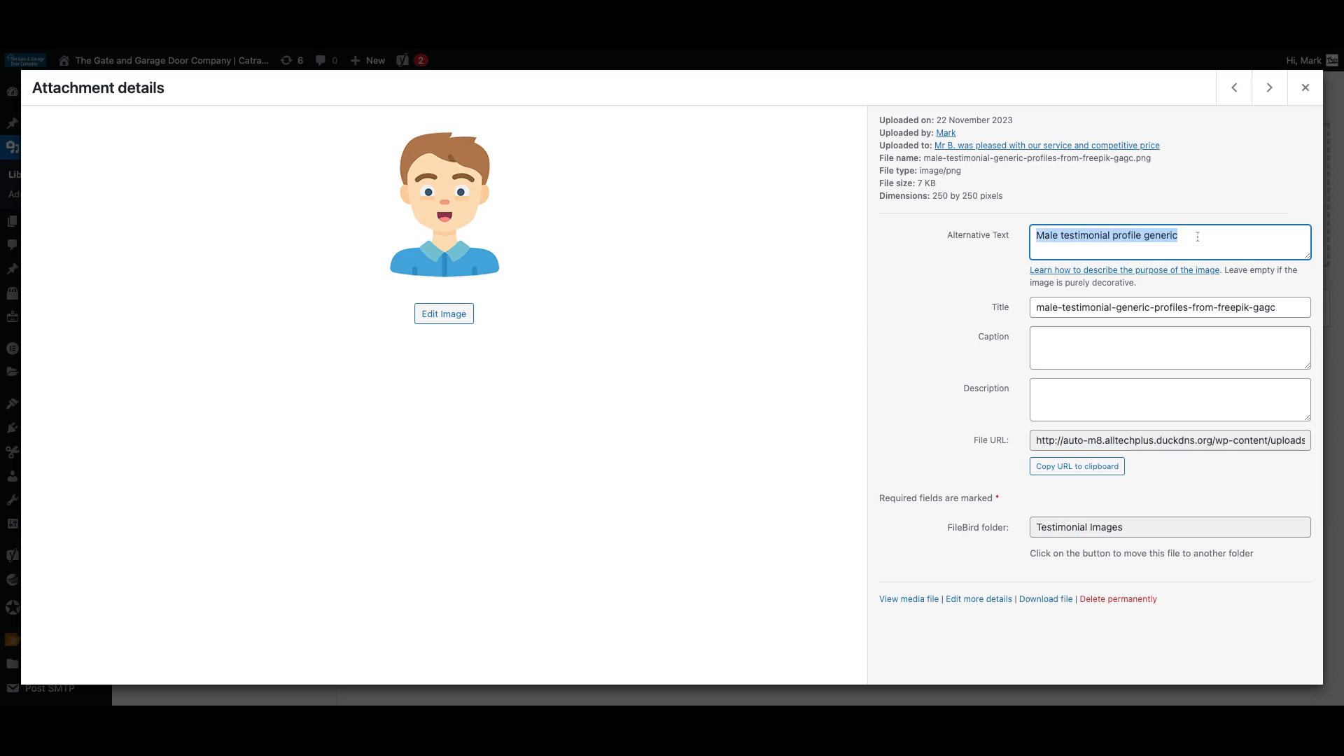
pyautogui.click(1050, 346)
pyautogui.press('super+v')
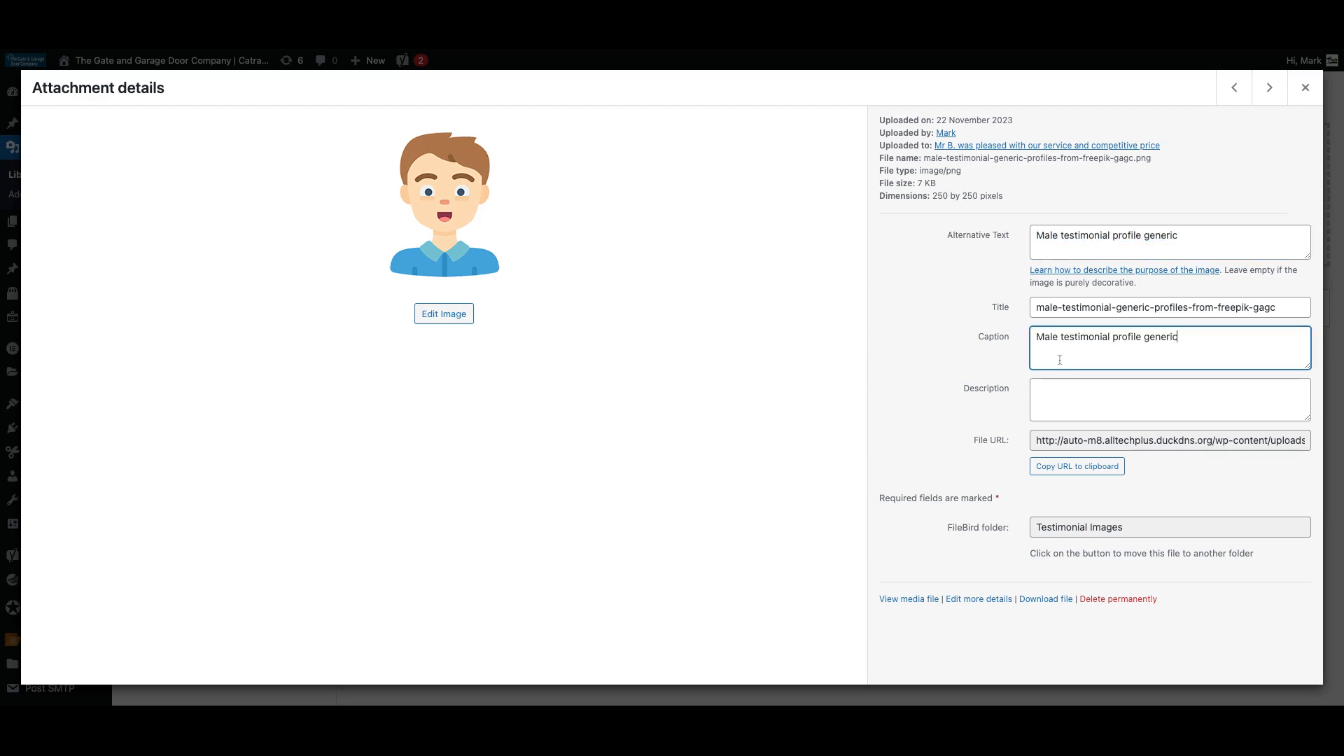
pyautogui.click(1049, 394)
pyautogui.press('super+v')
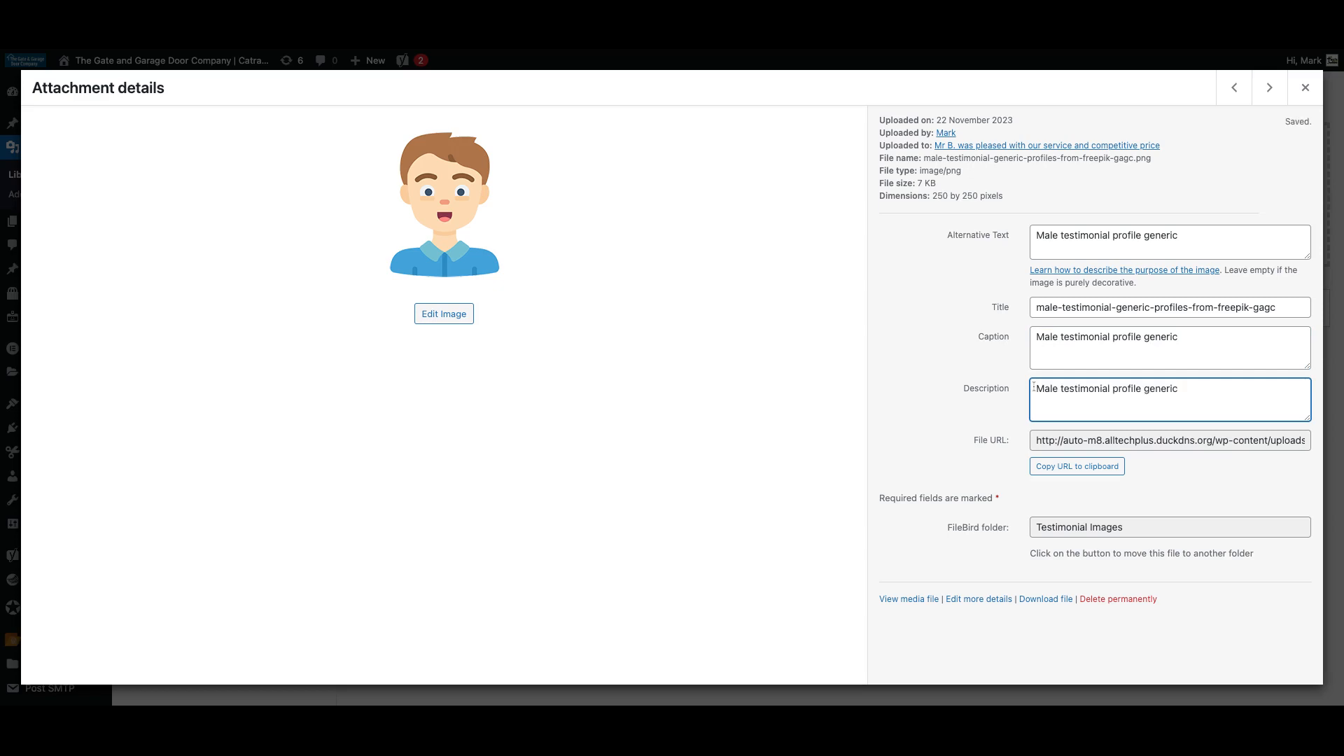
# Select the female avatar's alt text and step through the remaining testimonial images.
pyautogui.click(1271, 90)
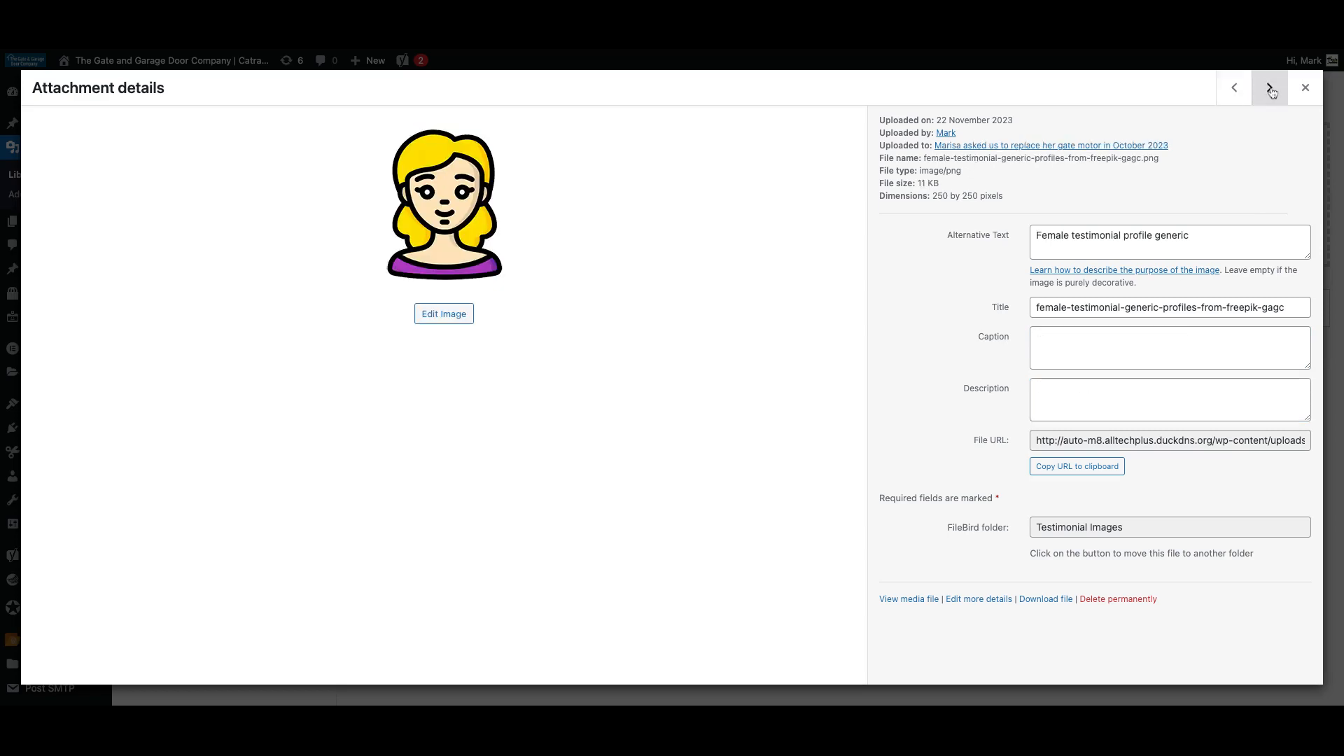
pyautogui.moveTo(1196, 237); pyautogui.dragTo(1035, 237)
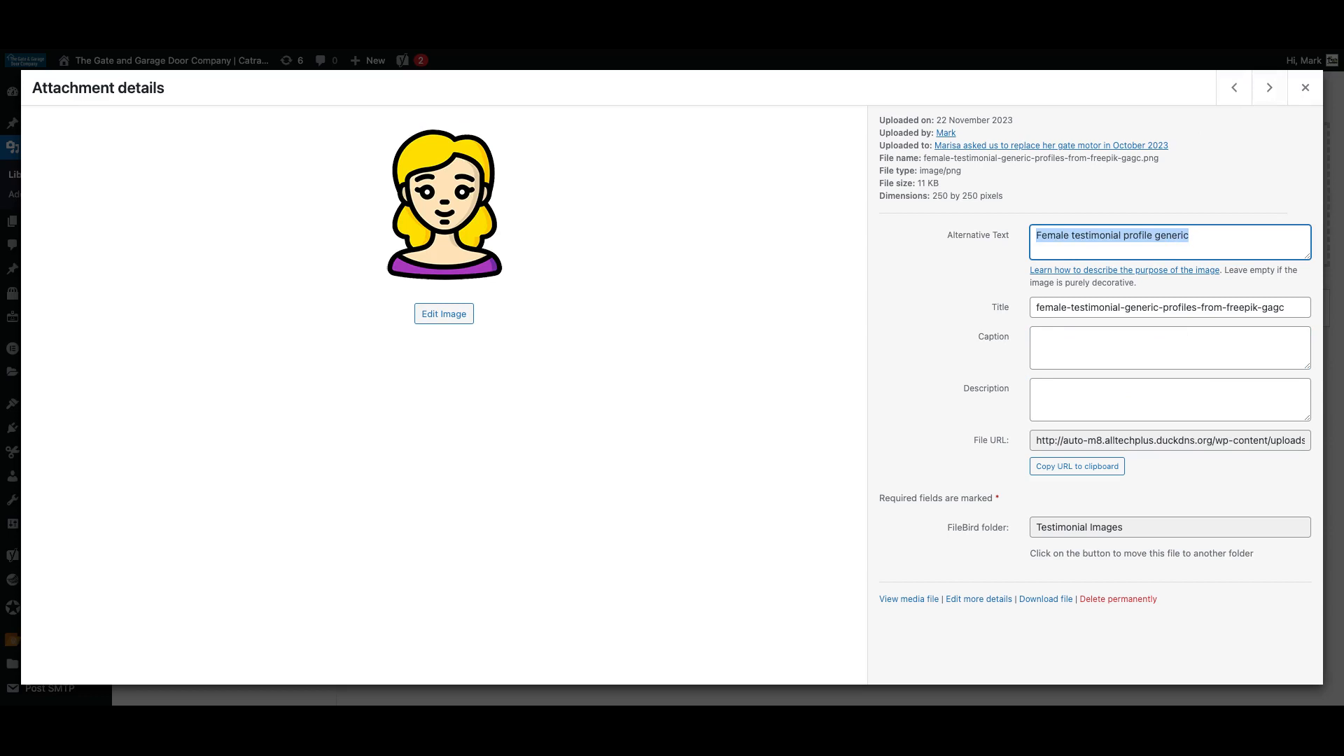
pyautogui.click(1052, 350)
pyautogui.click(1052, 396)
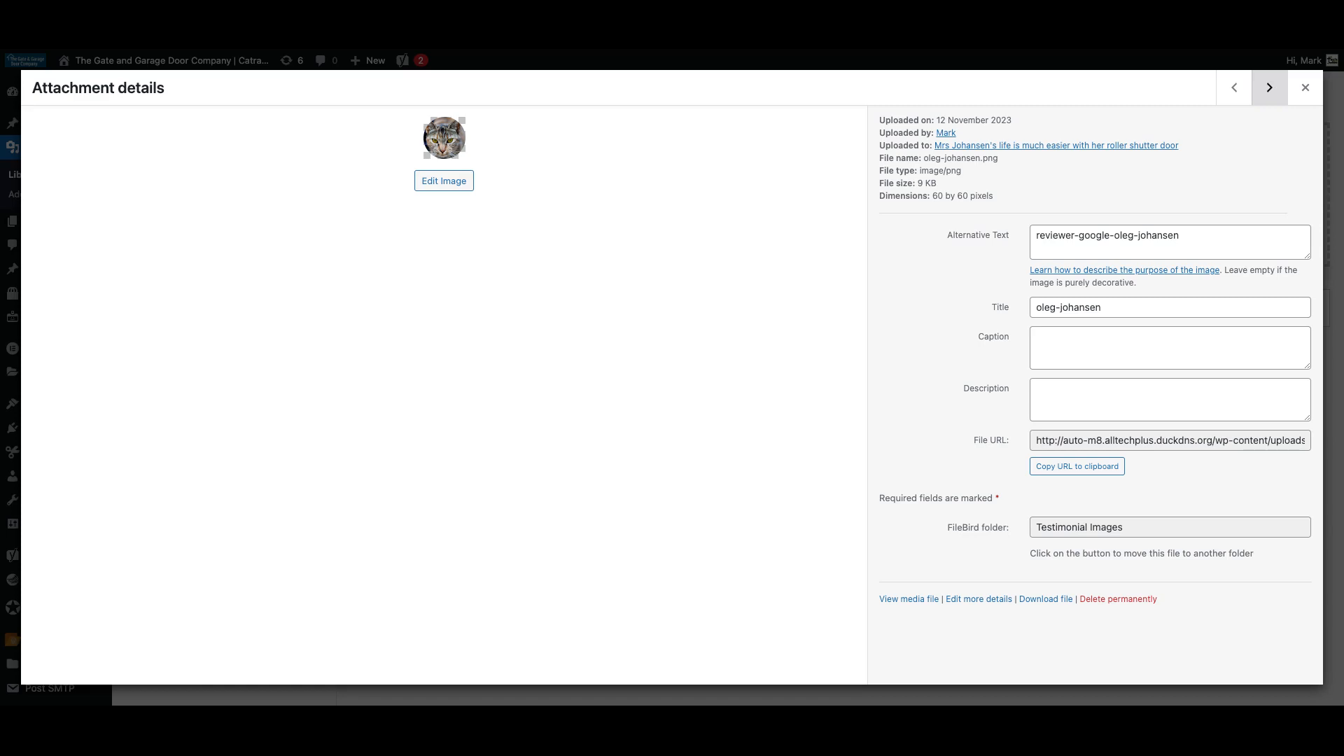
pyautogui.press('Right')
pyautogui.press('Right')
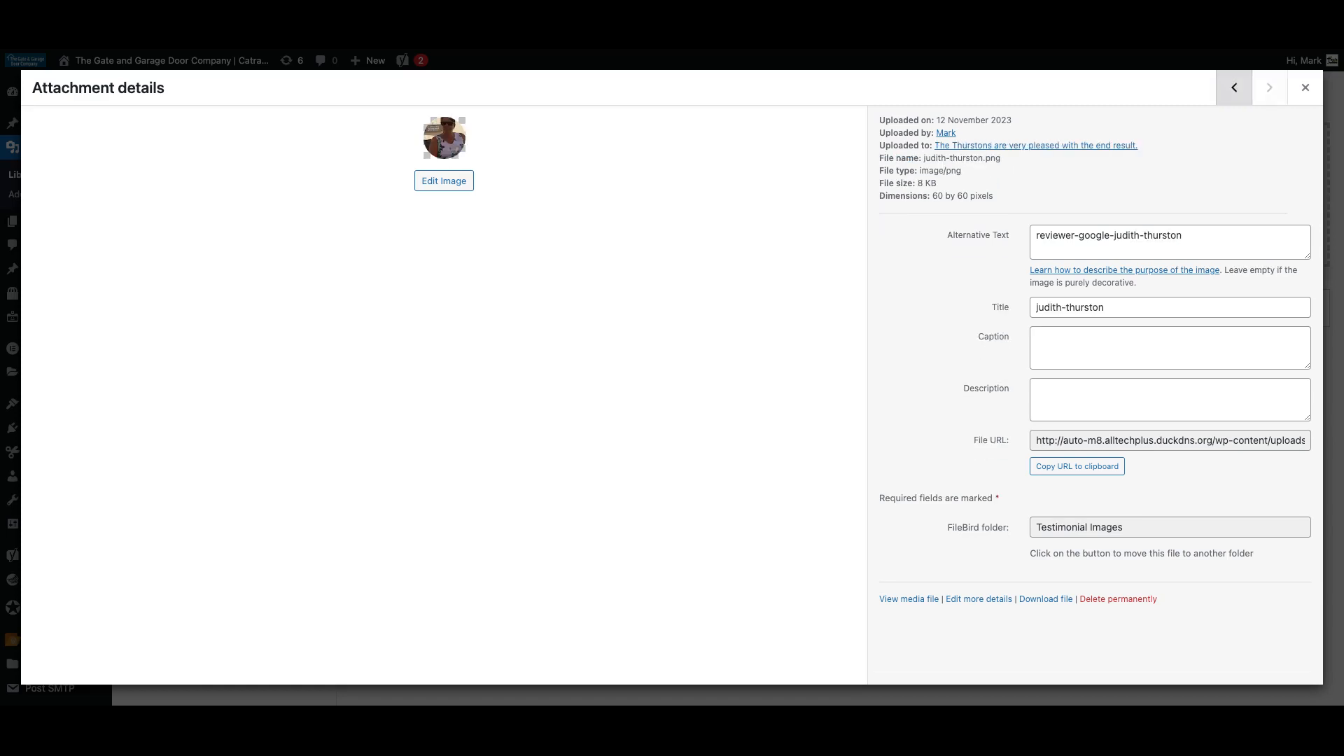
pyautogui.click(1305, 88)
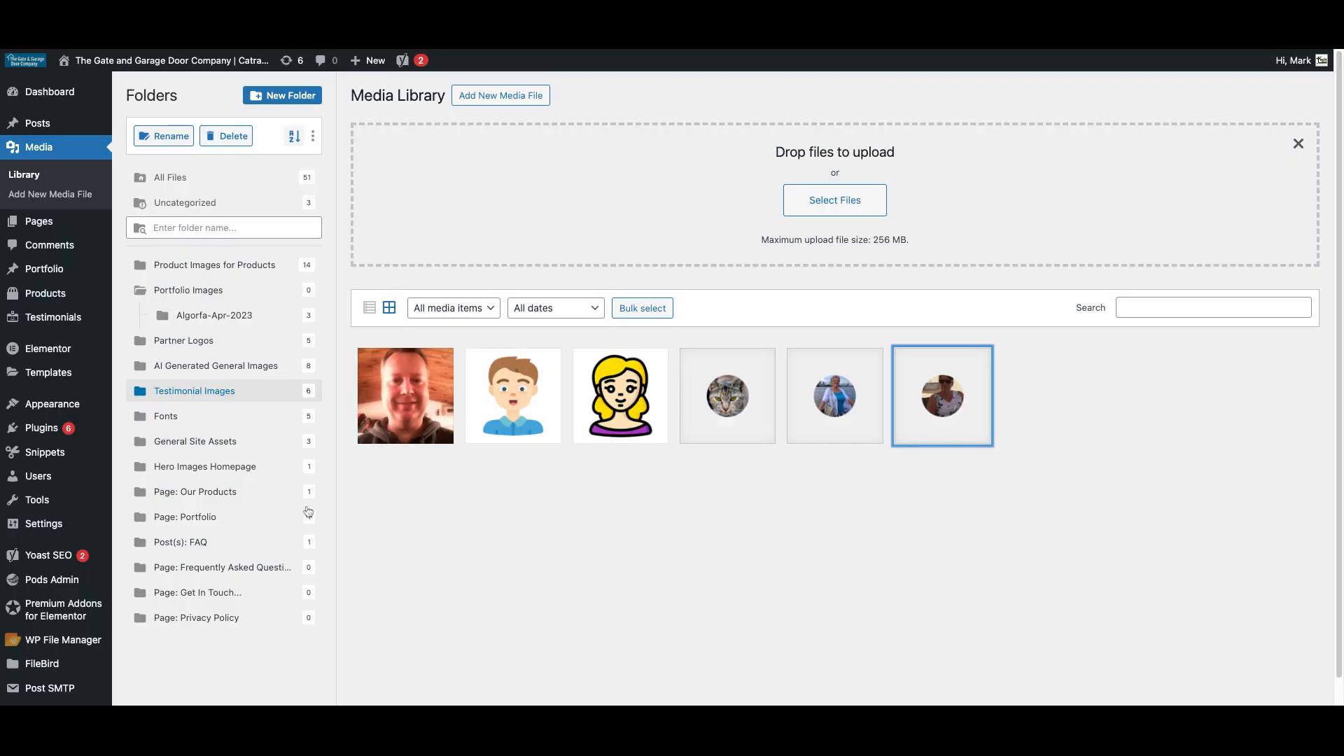